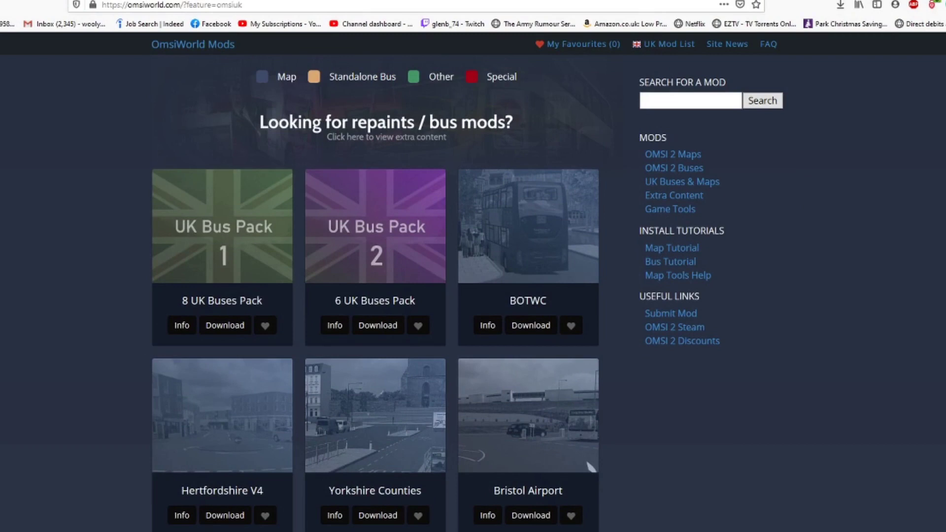
Step: Review the Strathshire map's details page from the mod list
scroll(375, 295, "down", 3)
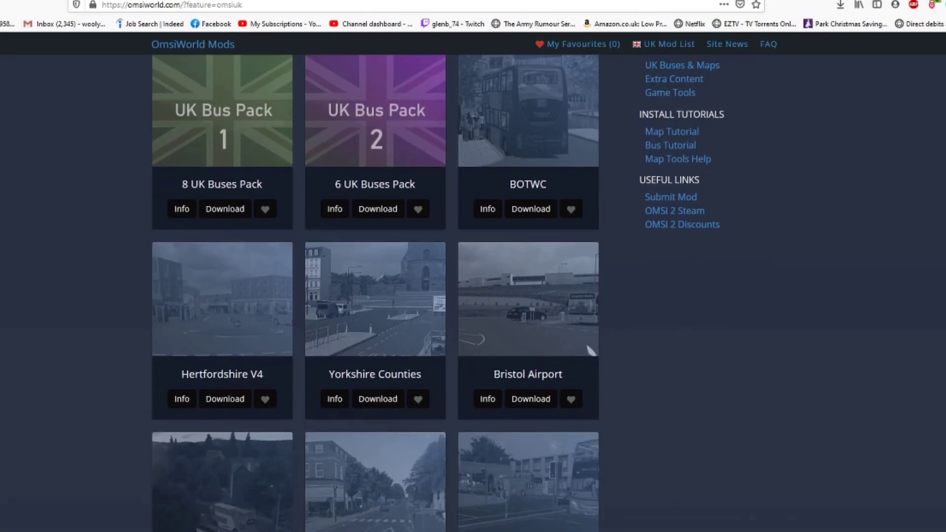
scroll(590, 350, "down", 12)
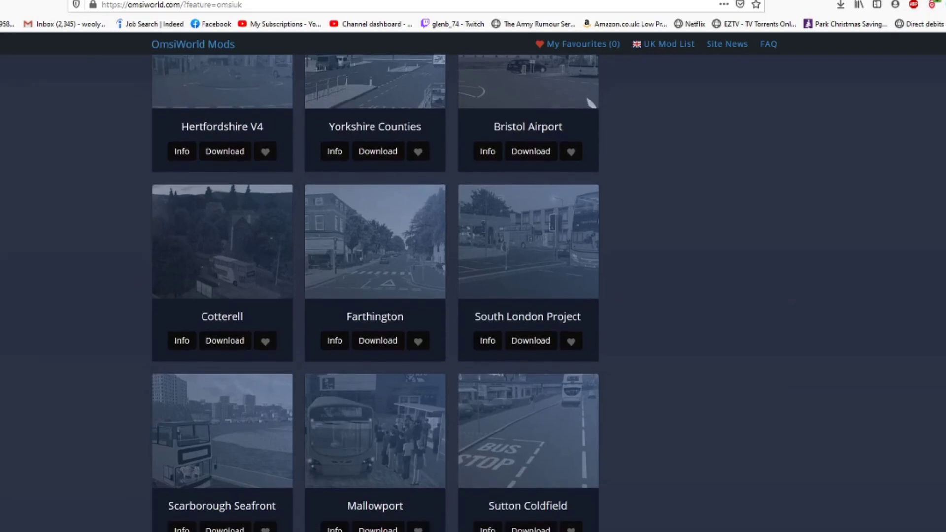
scroll(375, 293, "down", 7)
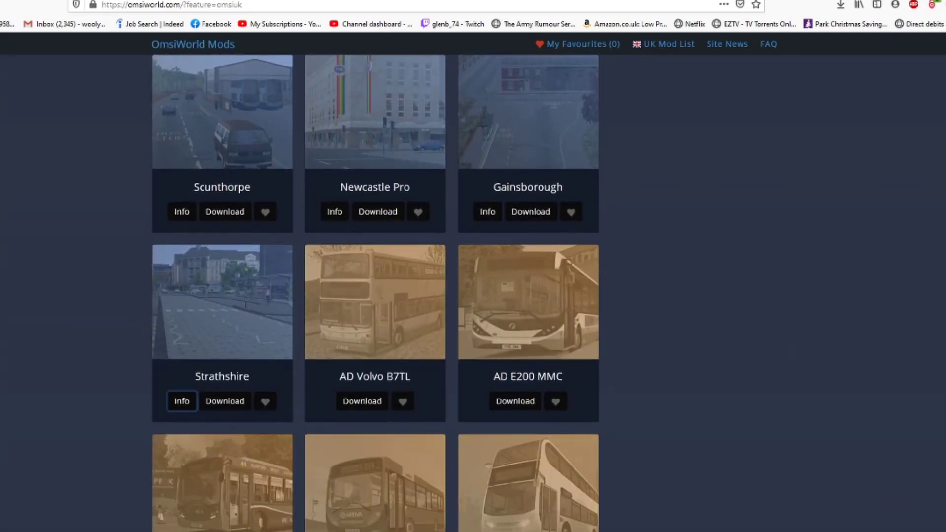
left_click(181, 401)
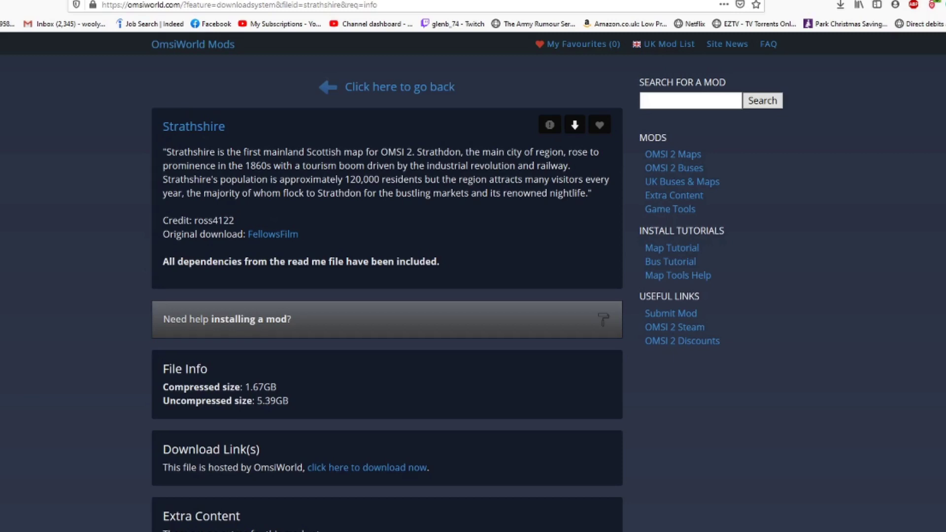
left_click(399, 87)
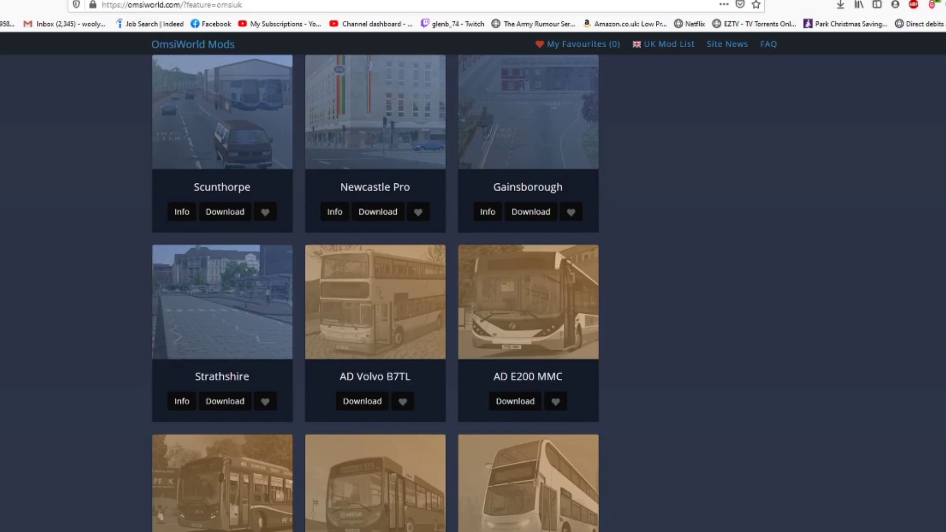
scroll(386, 380, "up", 8)
scroll(589, 464, "up", 8)
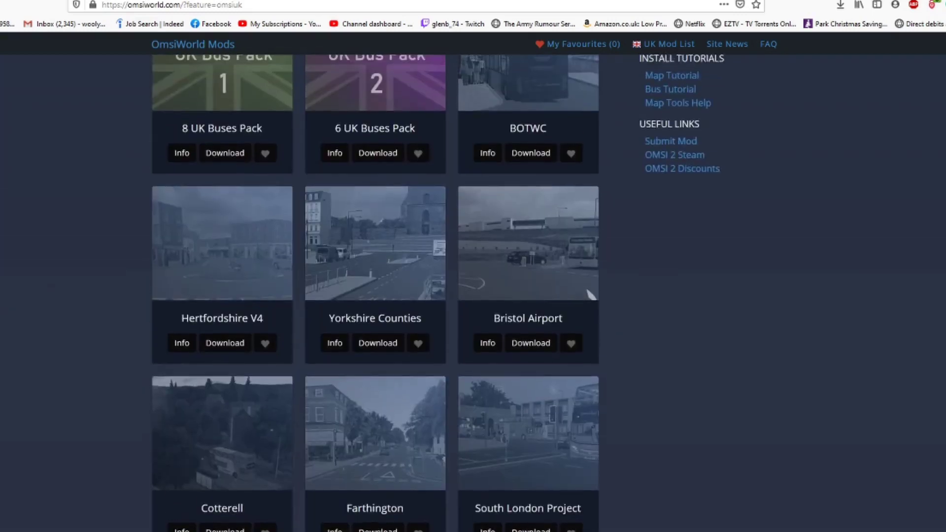
Step: Check the 8 UK Buses Pack and 6 UK Buses Pack details pages
left_click(181, 326)
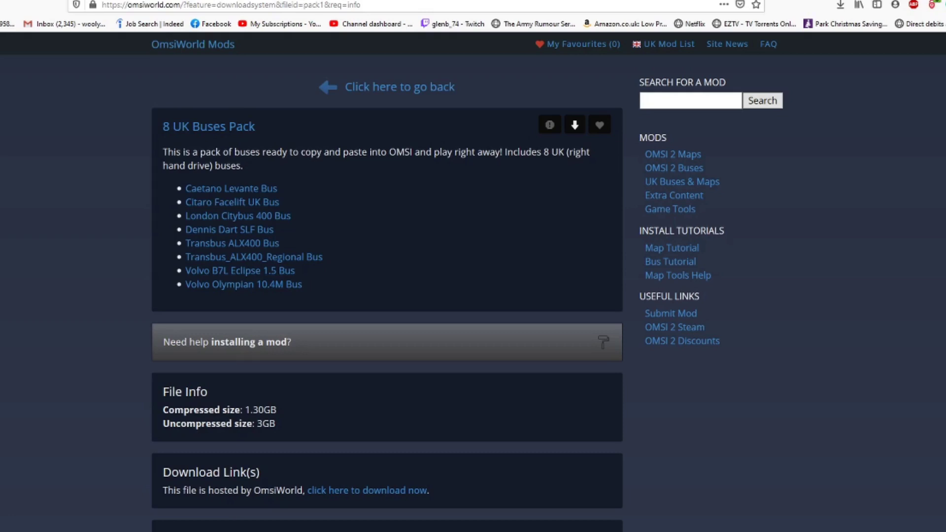
left_click(399, 87)
left_click(321, 327)
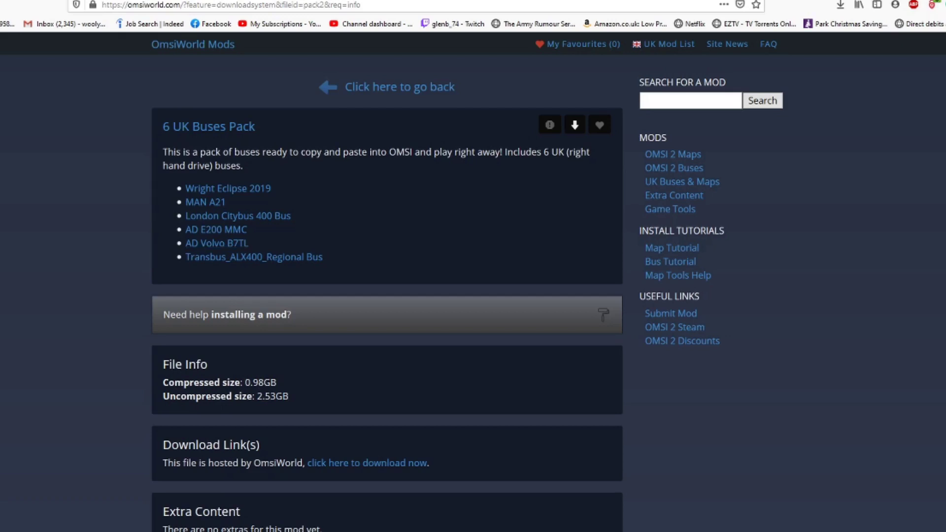
key("alt+Left")
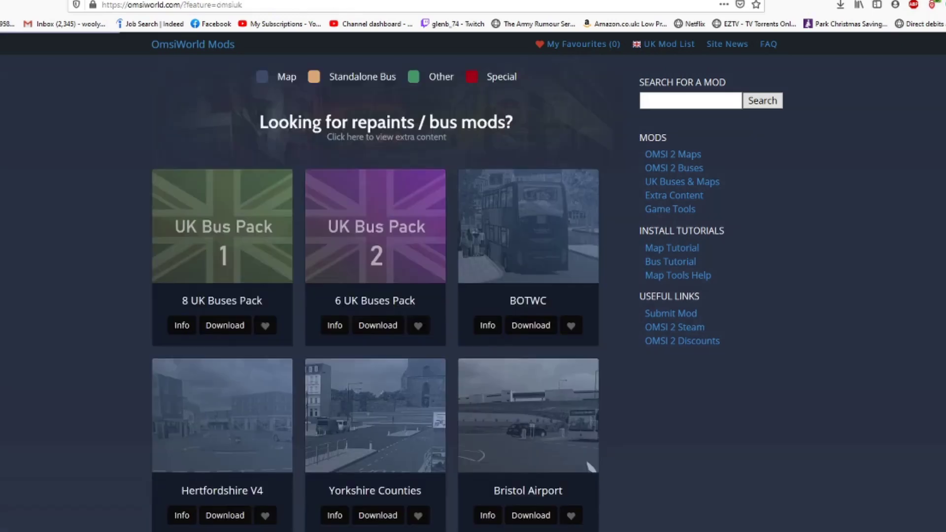
scroll(375, 293, "down", 7)
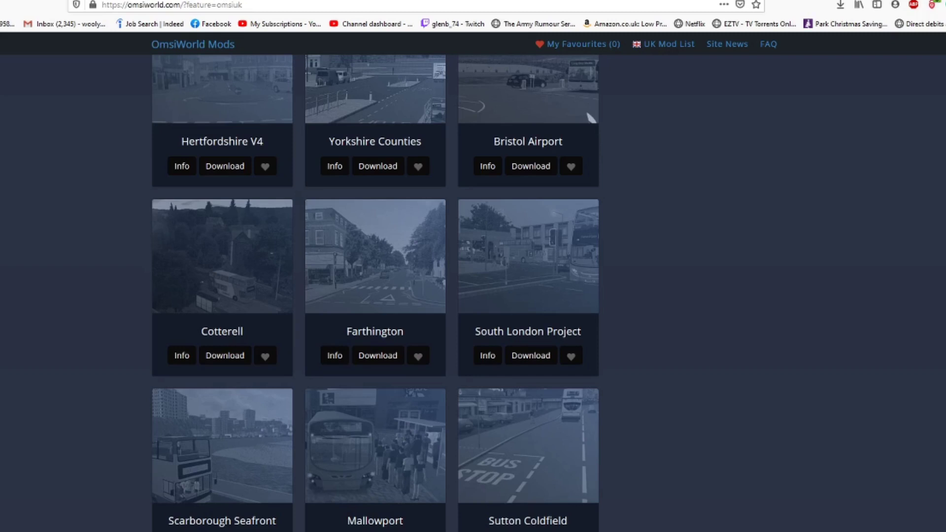
scroll(375, 293, "up", 7)
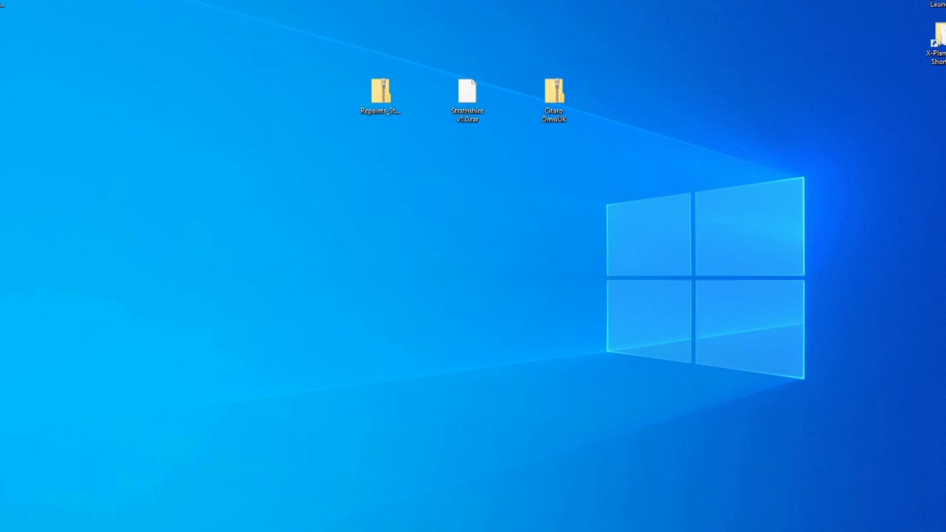
Step: Extract the Repaints archive into its own folder with 7-Zip
right_click(382, 94)
mouse_move(493, 143)
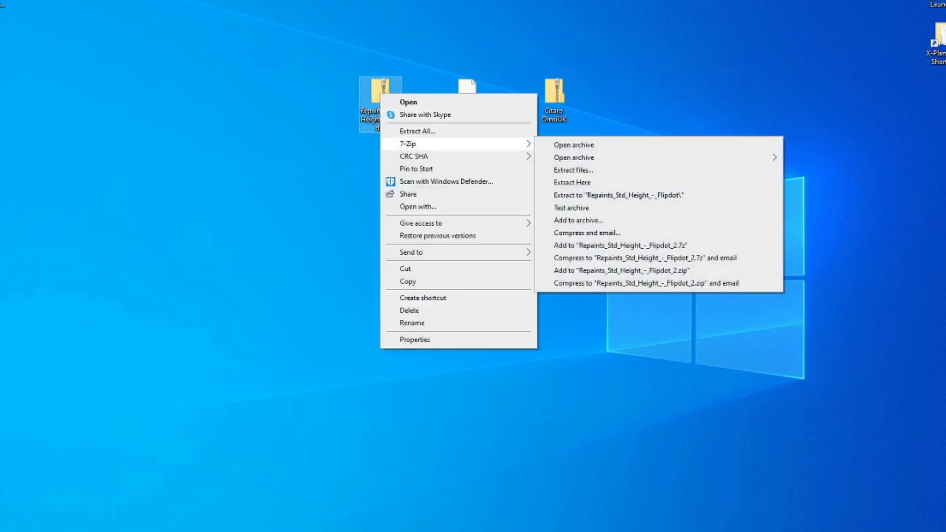
left_click(611, 195)
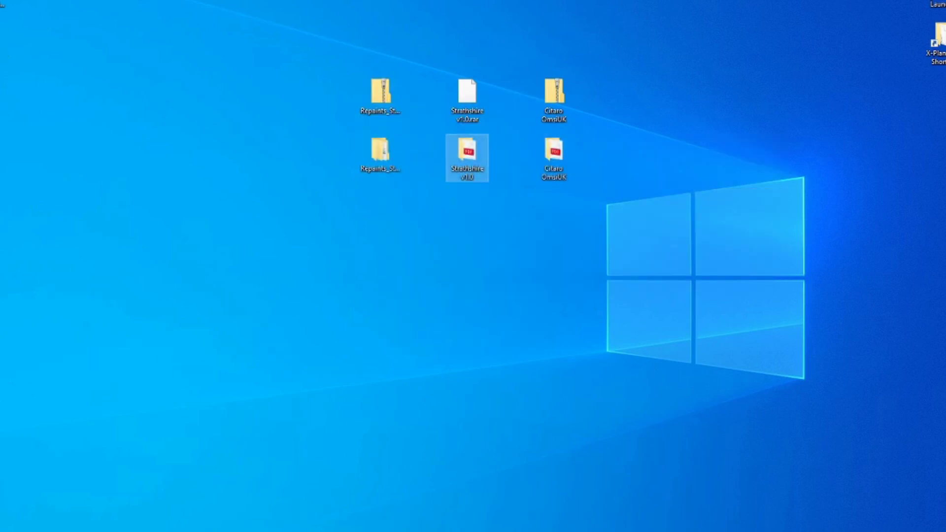
Step: Delete the Repaints, Strathshire and Citaro archive files
left_click_drag(578, 93, 383, 94)
right_click(382, 88)
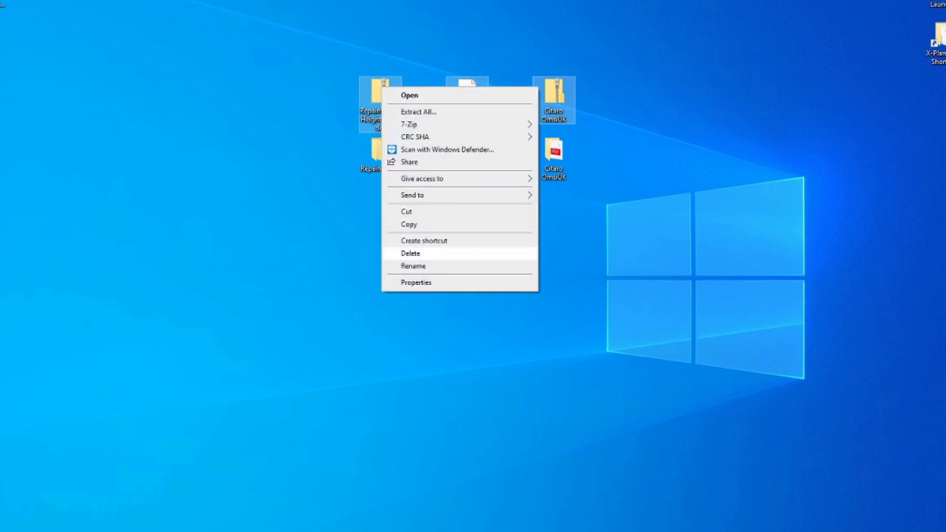
left_click(410, 253)
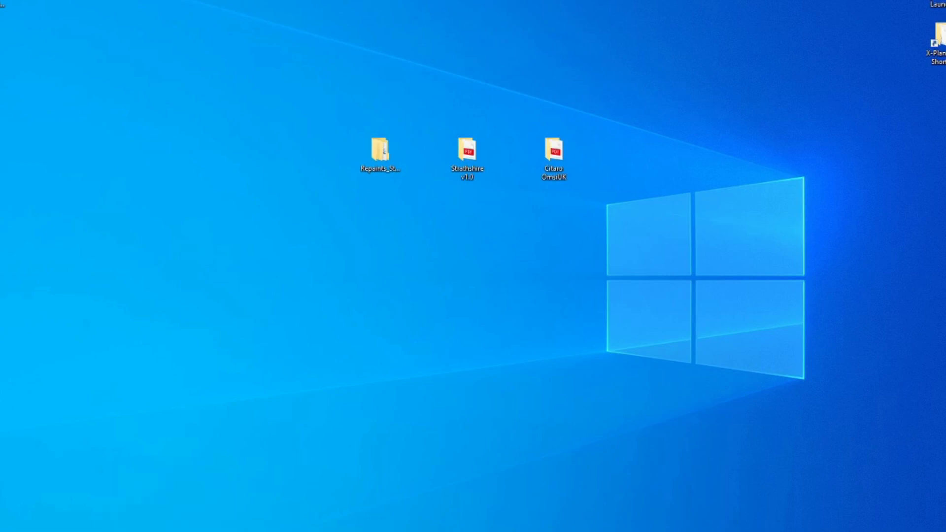
Step: Bring back the common folder window and open the Citaro OmsiUK folder
key("alt+Tab")
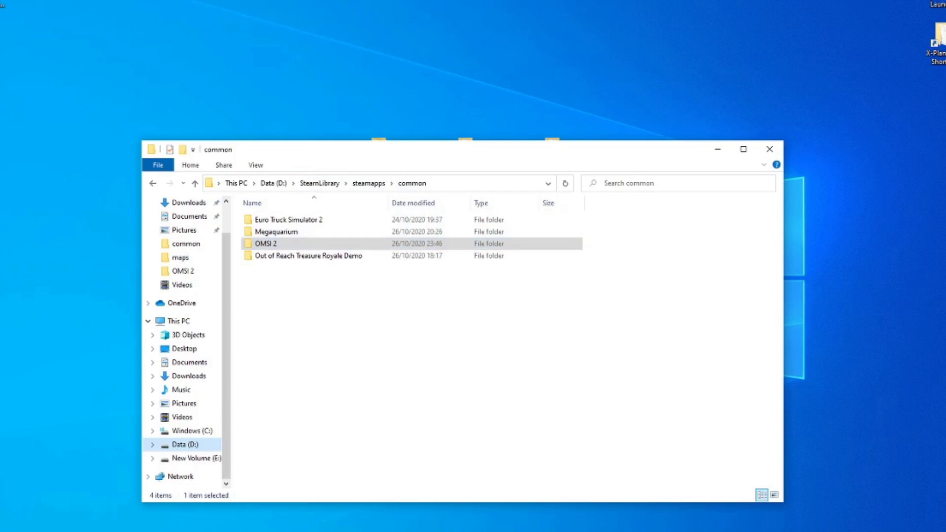
mouse_move(368, 155)
left_mouse_down()
mouse_move(411, 200)
mouse_move(388, 194)
left_mouse_up()
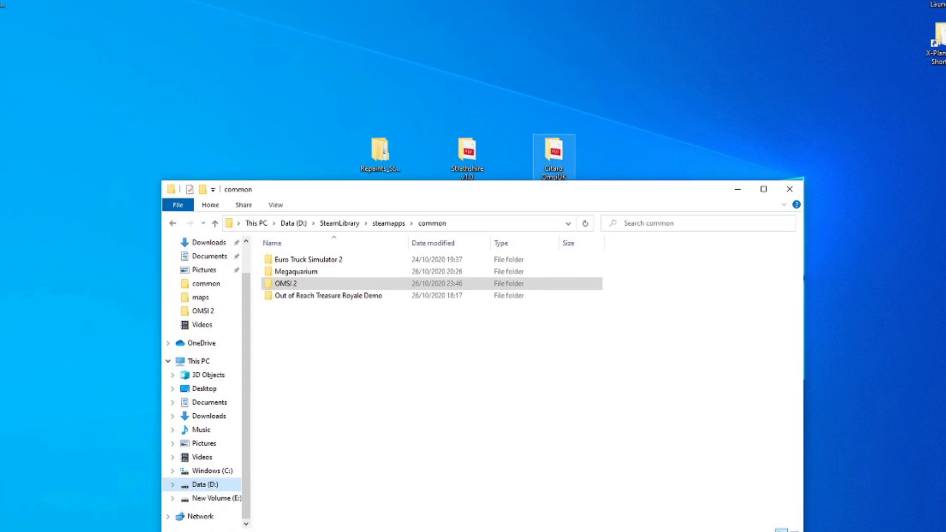
mouse_move(554, 151)
left_mouse_down()
mouse_move(565, 73)
mouse_move(554, 96)
left_mouse_up()
key("Return")
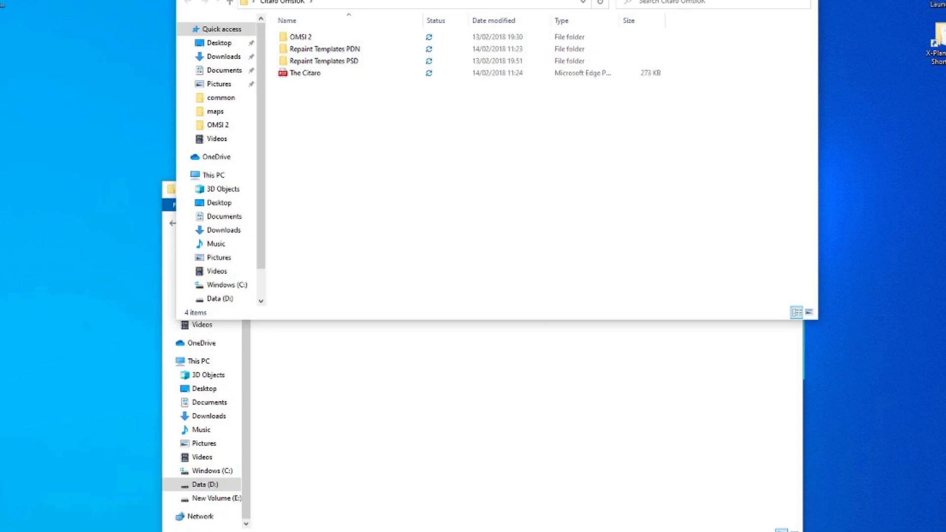
Step: Snap common to the left half and Citaro OmsiUK to the top-right quarter
mouse_move(345, 1)
left_mouse_down()
mouse_move(458, 18)
mouse_move(641, 2)
mouse_move(719, 10)
mouse_move(712, 21)
left_mouse_up()
mouse_move(452, 192)
left_mouse_down()
mouse_move(142, 99)
mouse_move(1, 15)
left_mouse_up()
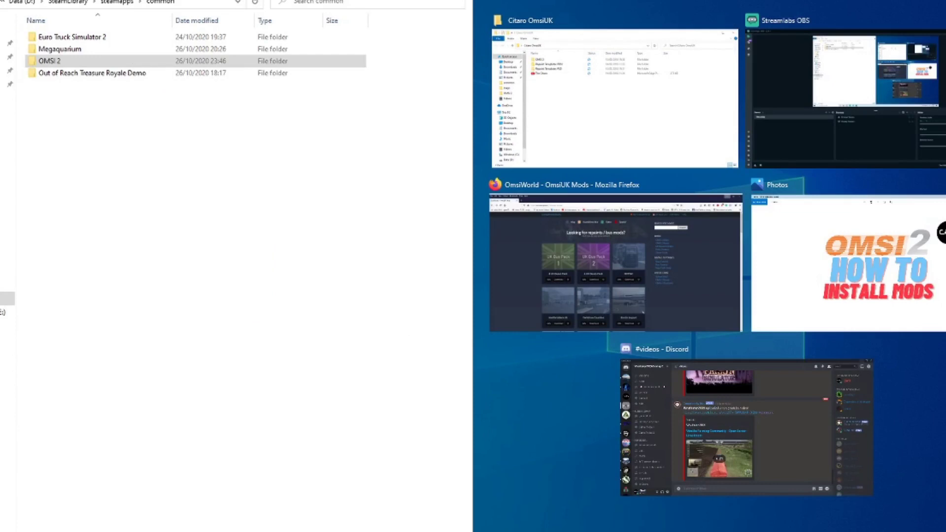
key("Escape")
left_click_drag(690, 28, 945, 0)
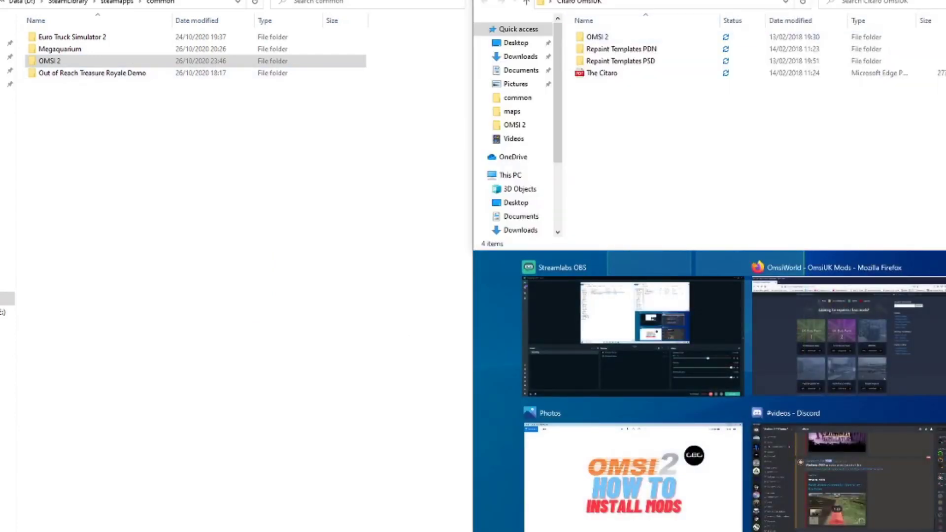
Step: Copy Citaro OmsiUK's OMSI 2 folder into common, replacing the 2108 existing files
mouse_move(598, 37)
left_mouse_down()
mouse_move(217, 195)
mouse_move(173, 182)
left_mouse_up()
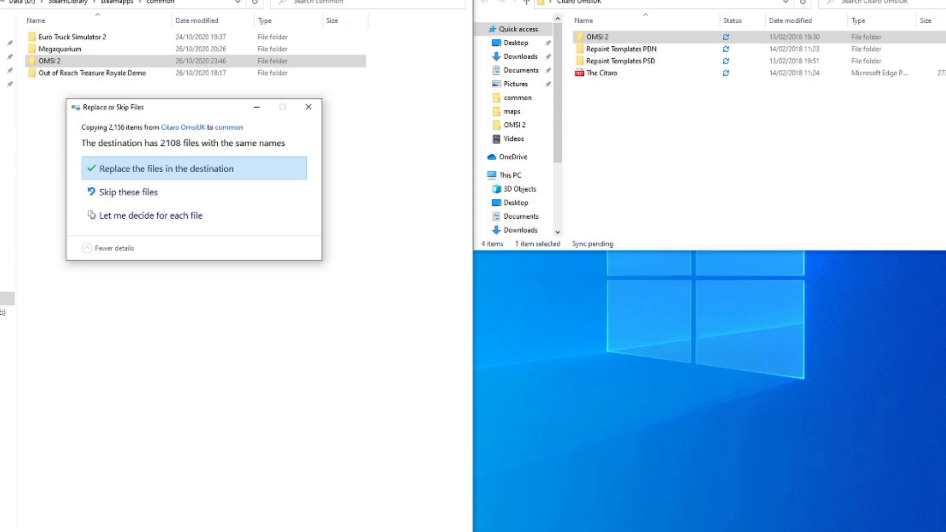
left_click(194, 169)
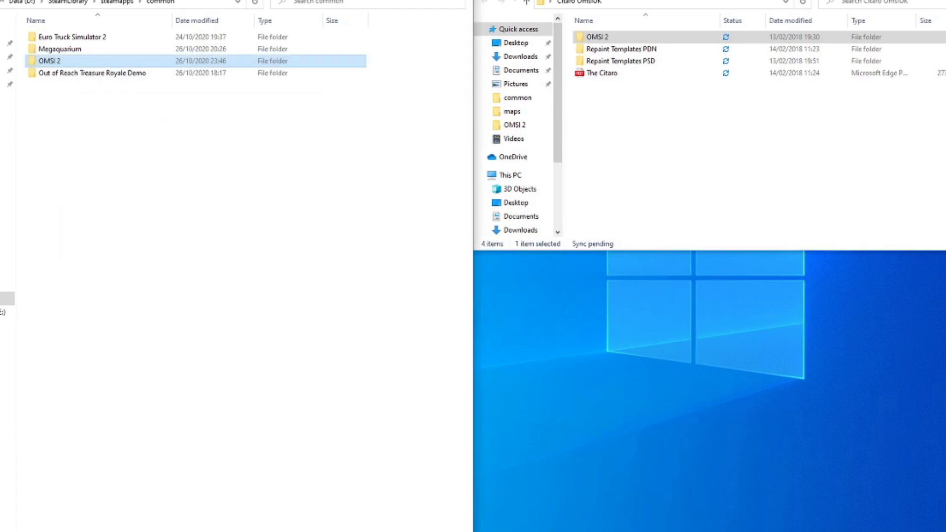
Step: Browse into OMSI 2's Vehicles folder and scan its vehicle list
double_click(50, 61)
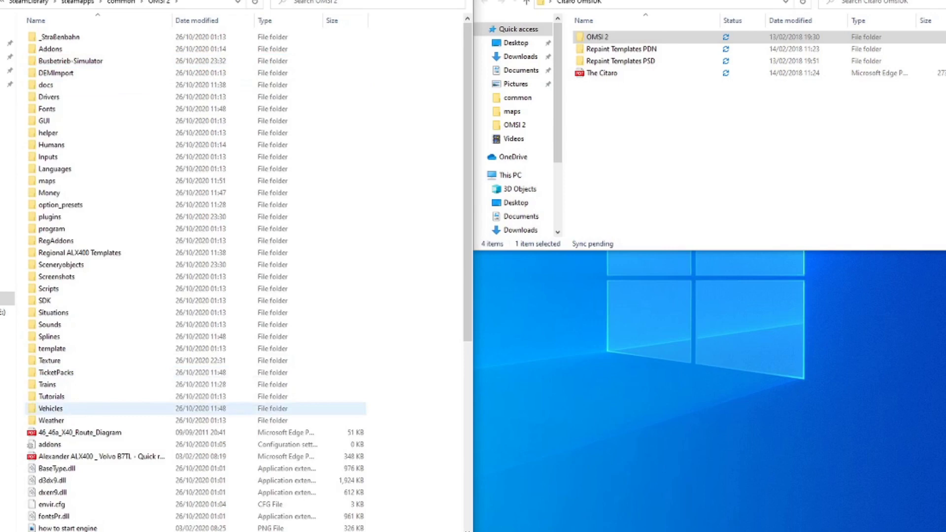
double_click(54, 408)
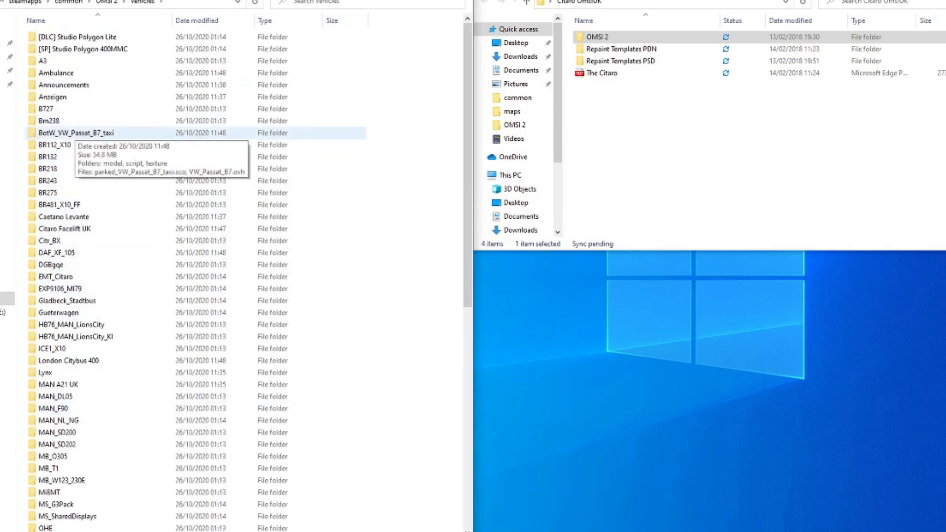
scroll(74, 207, "down", 3)
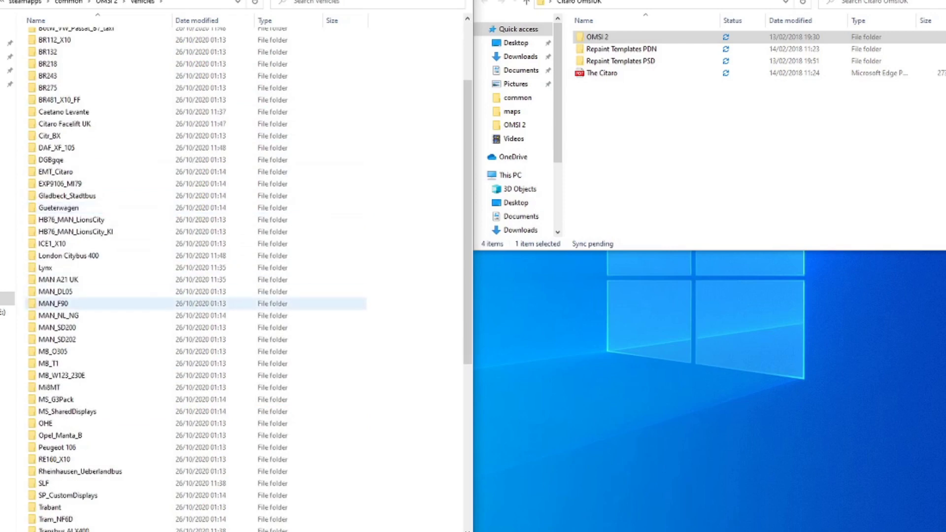
scroll(74, 246, "down", 2)
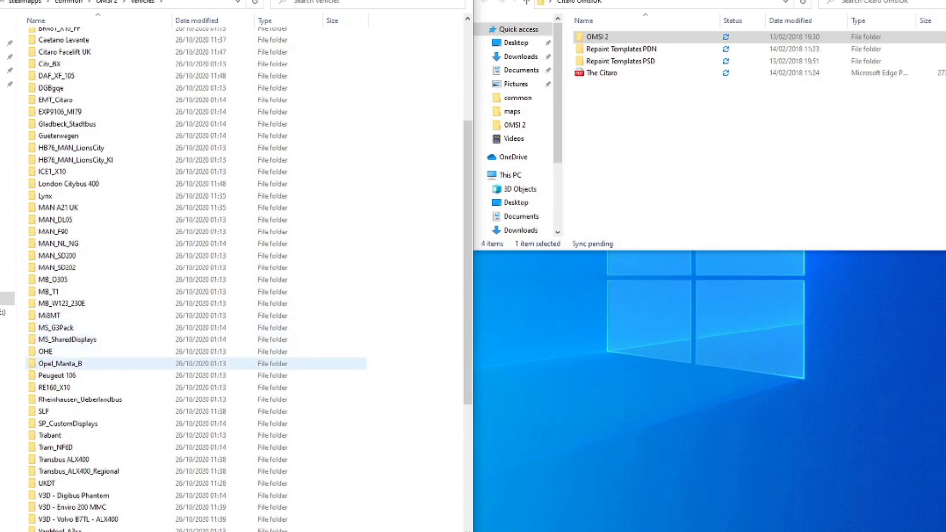
scroll(73, 303, "down", 4)
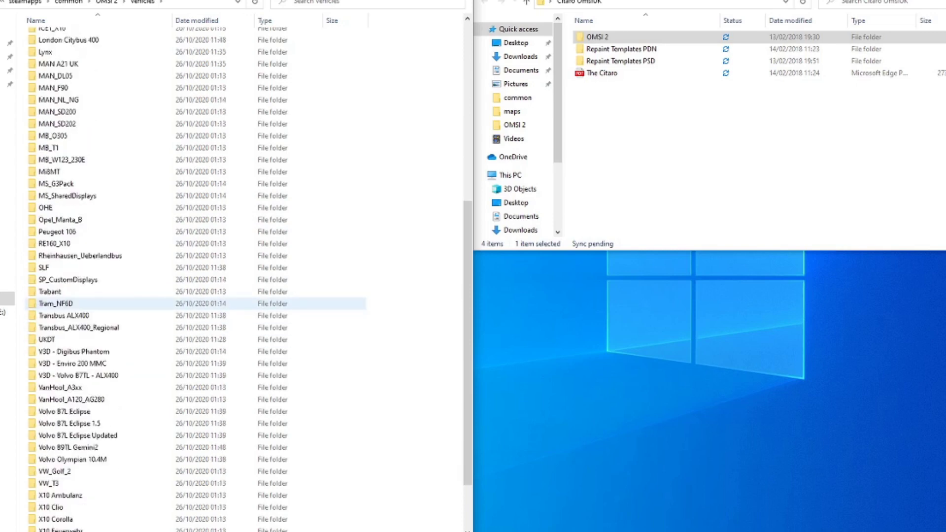
scroll(74, 303, "down", 2)
scroll(74, 340, "up", 5)
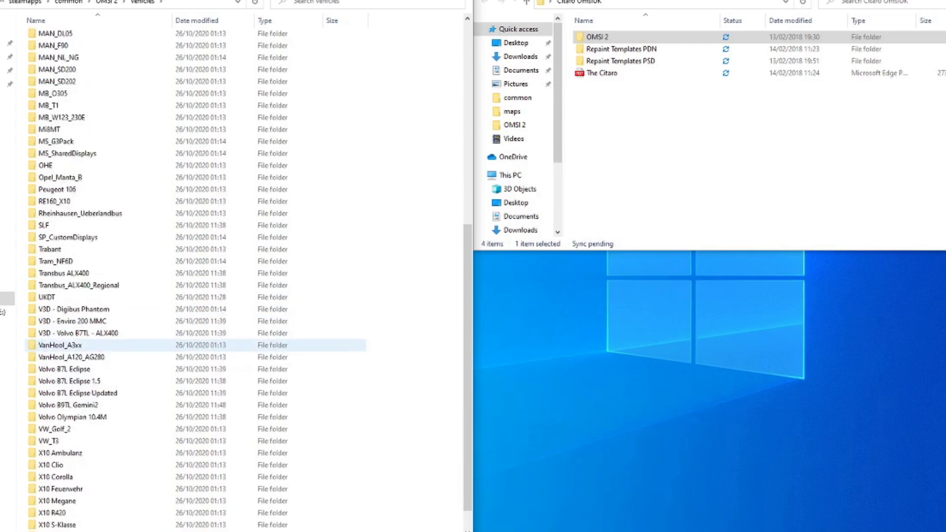
scroll(74, 335, "up", 1)
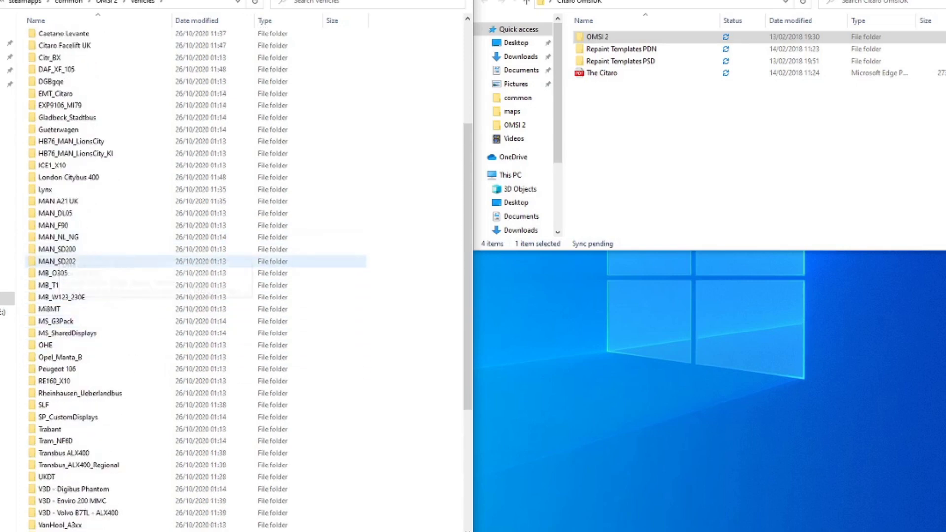
scroll(54, 213, "up", 1)
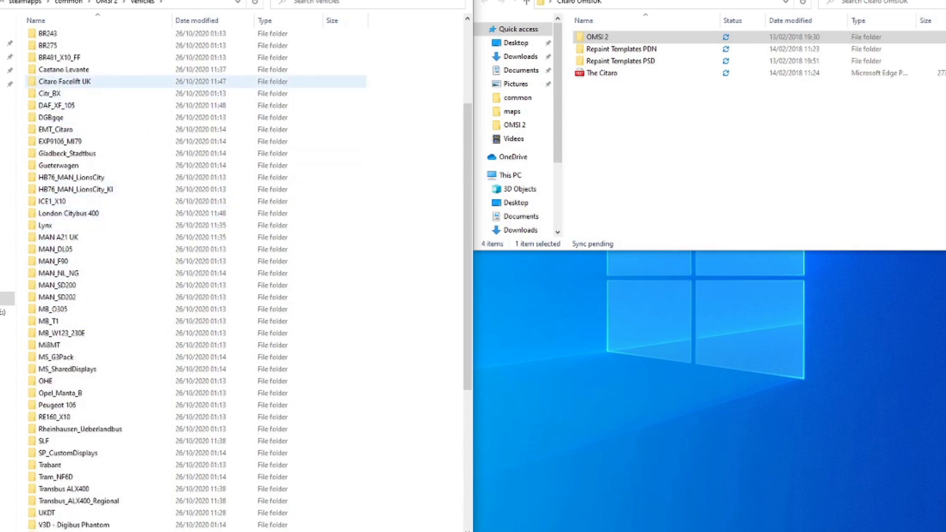
Step: Inspect the Citaro Facelift UK folder, then return to the common folder
double_click(64, 82)
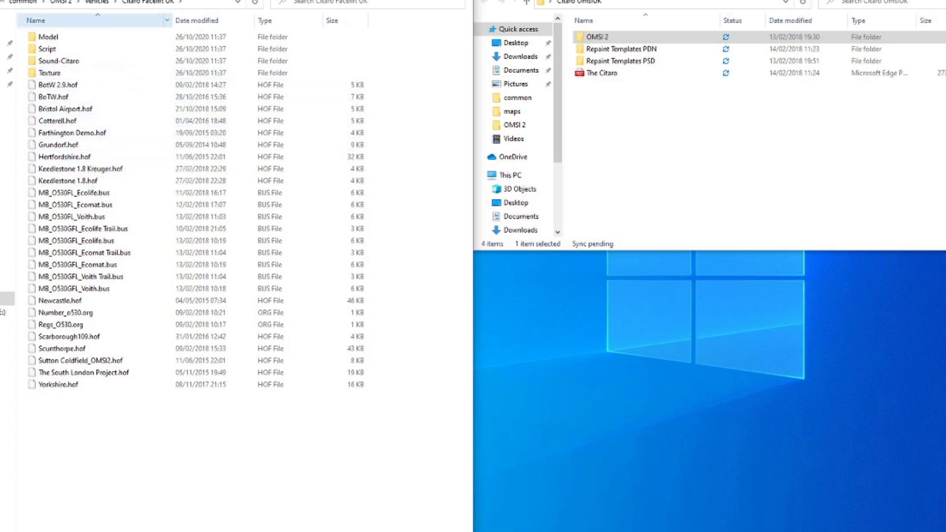
left_click(60, 2)
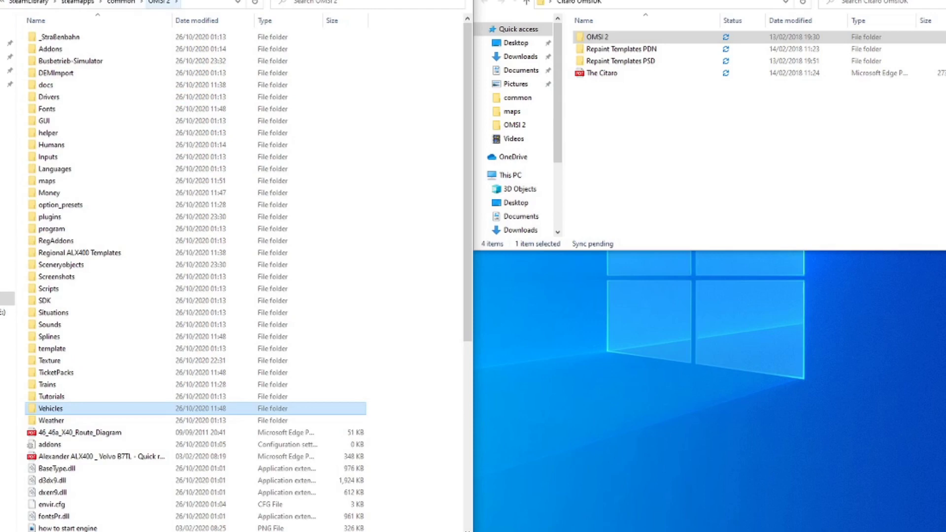
left_click(121, 2)
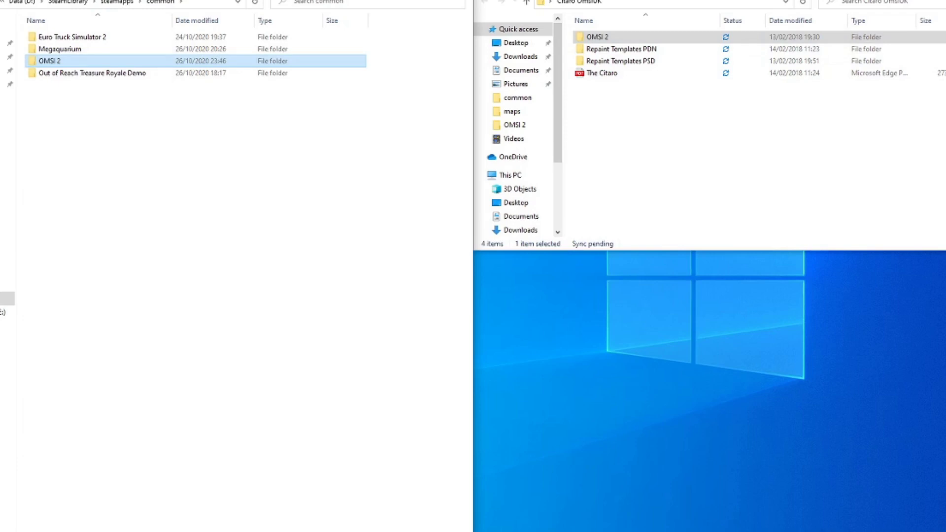
Step: Close the Citaro window and open Strathshire v1.0 to inspect its OMSI 2 folder
key("alt+F4")
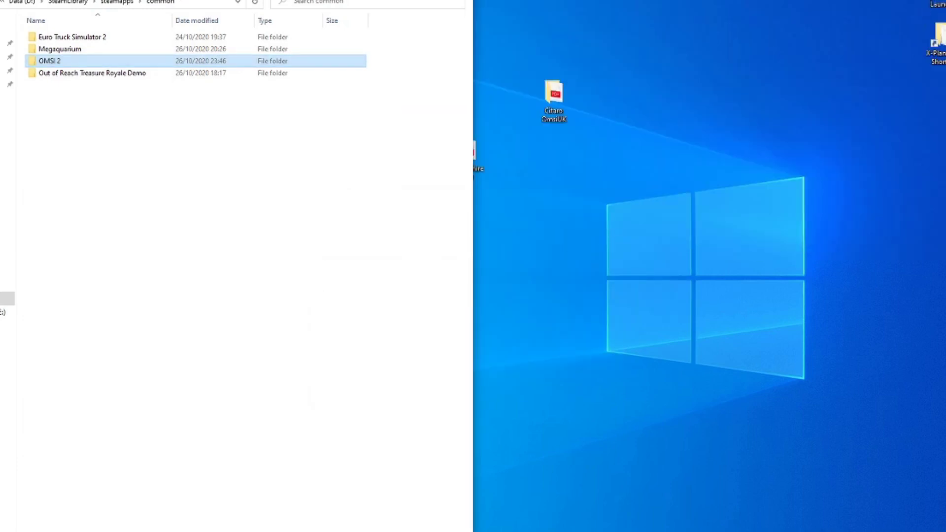
left_click_drag(475, 155, 584, 163)
key("Return")
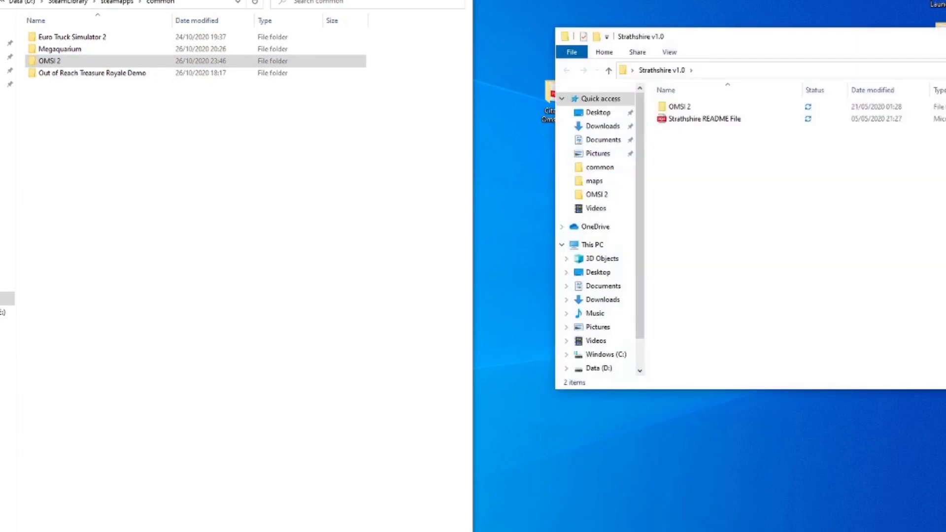
left_click_drag(723, 44, 629, 46)
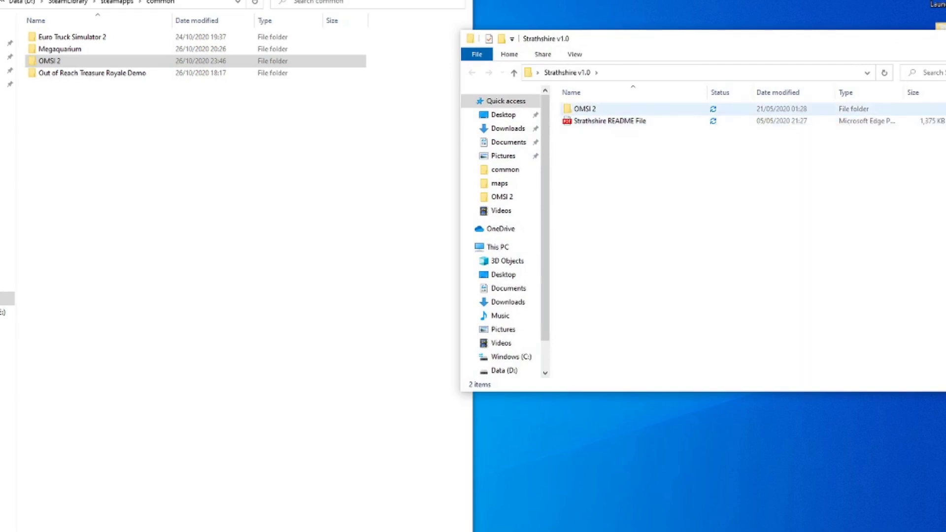
double_click(585, 109)
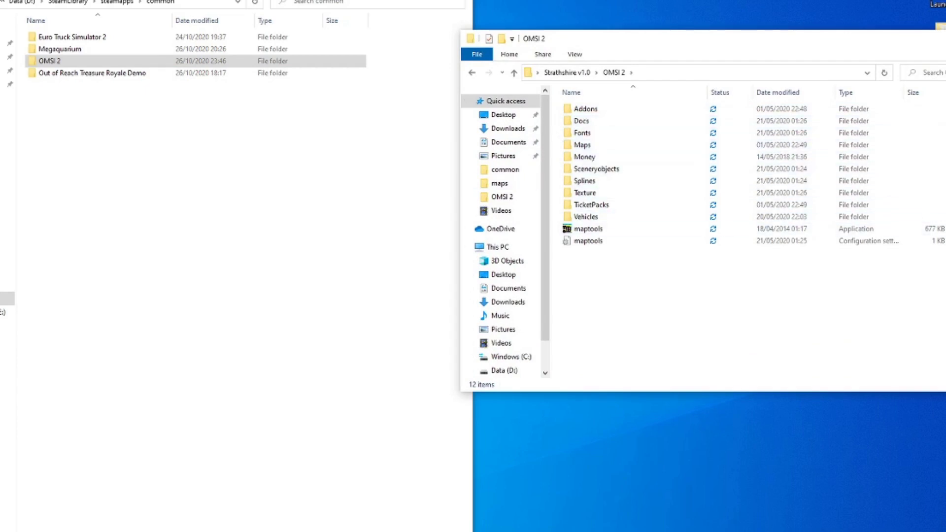
left_click(566, 73)
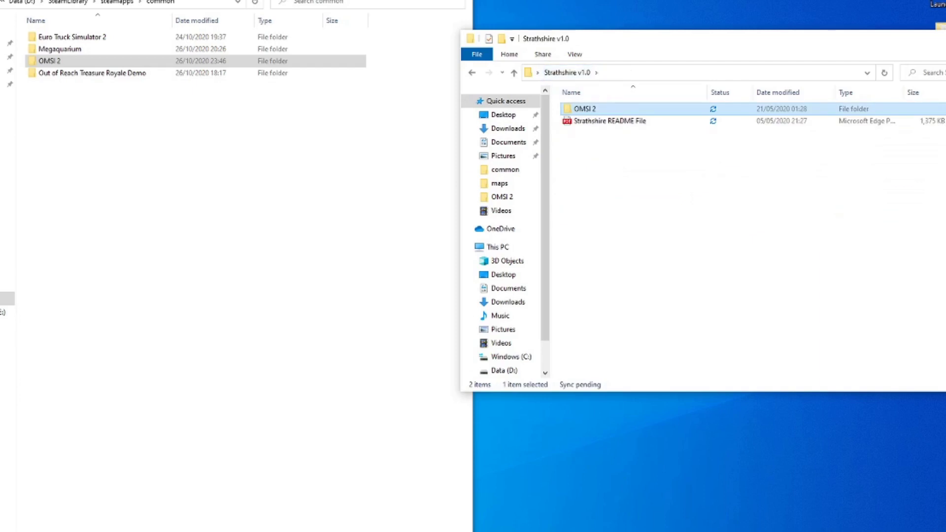
Step: Copy Strathshire's OMSI 2 folder into common, replacing the 5266 matching files
mouse_move(585, 108)
left_mouse_down()
mouse_move(414, 169)
mouse_move(213, 152)
left_mouse_up()
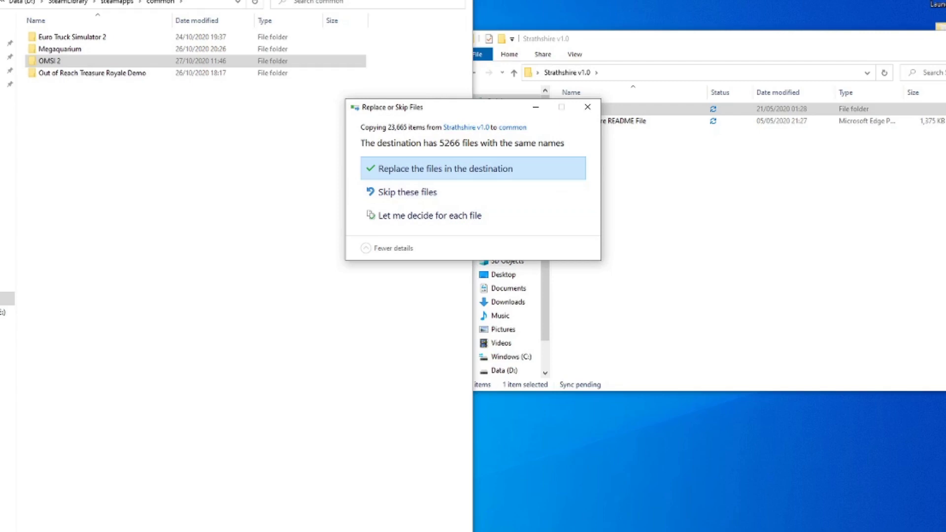
key("Return")
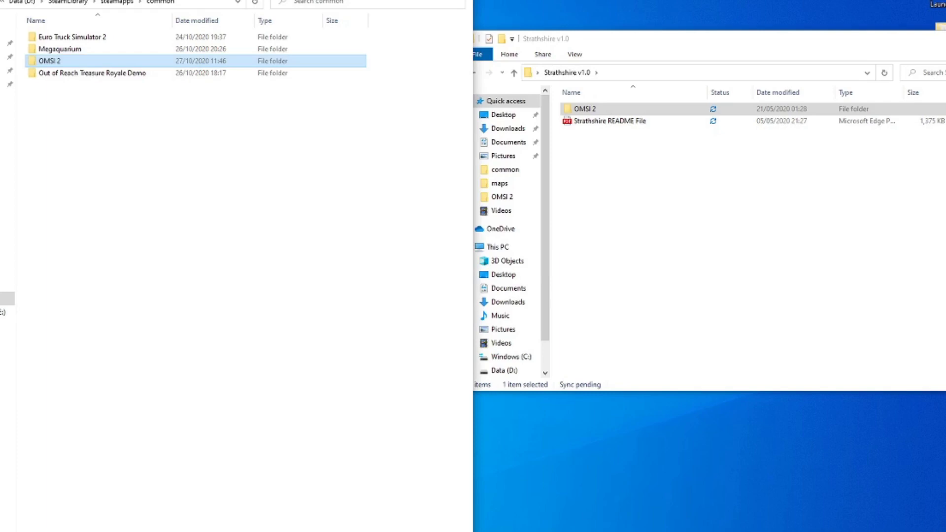
left_click_drag(934, 47, 750, 66)
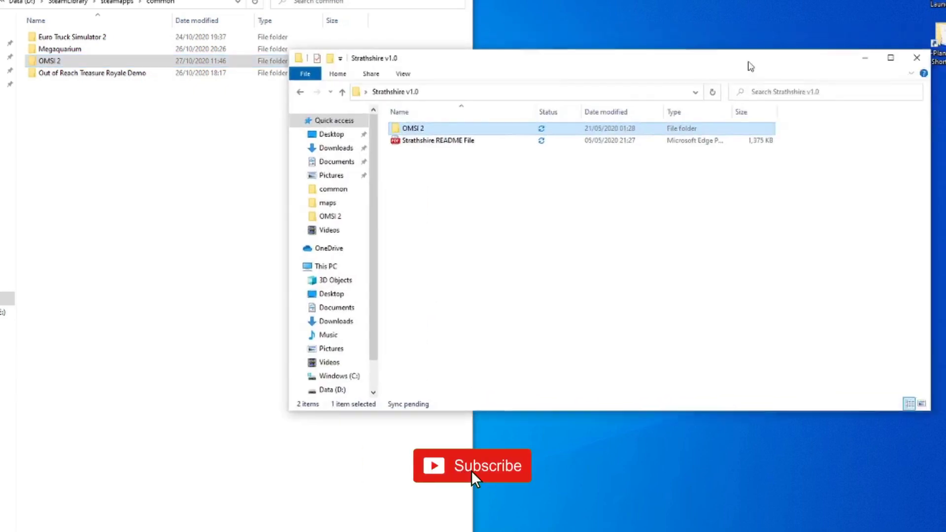
Step: Close Strathshire, place the repaint folder on the desktop, and dock common left full-height
left_click(916, 57)
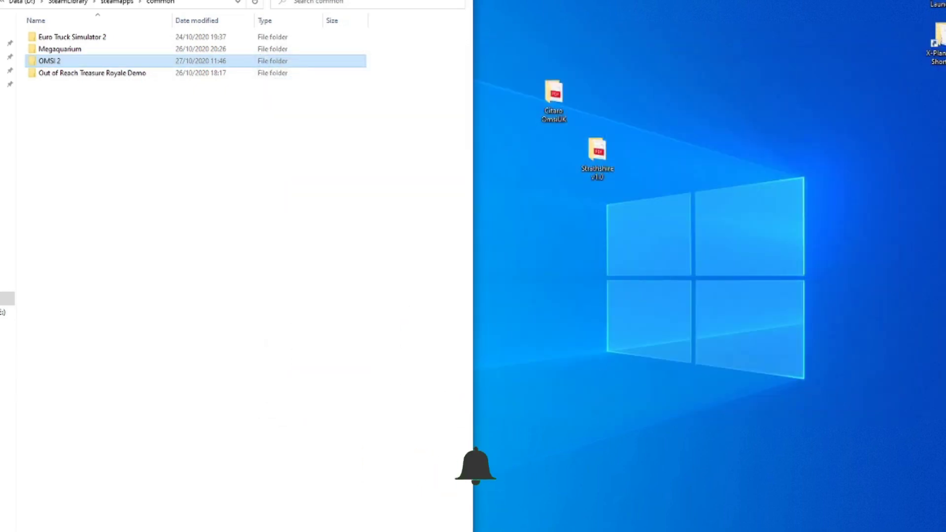
mouse_move(345, 1)
left_mouse_down()
mouse_move(355, 22)
mouse_move(329, 212)
mouse_move(334, 195)
left_mouse_up()
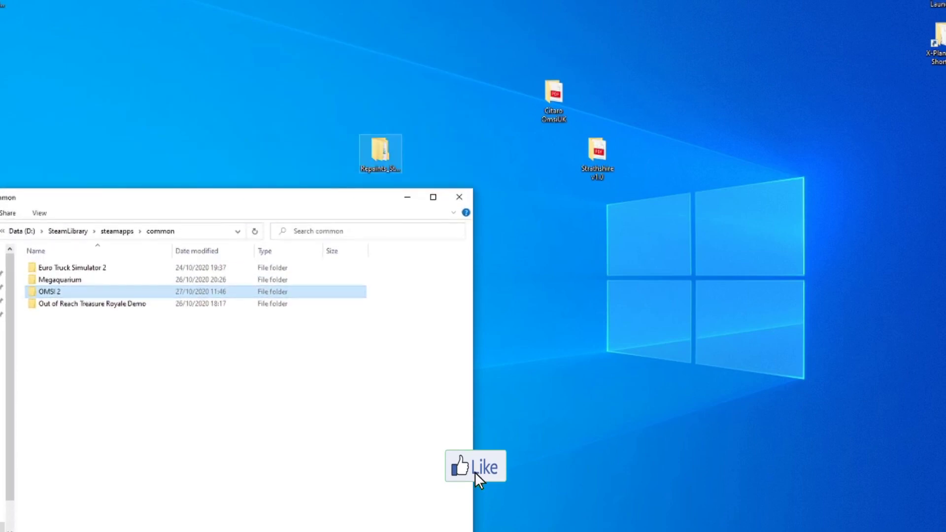
left_click_drag(381, 150, 680, 192)
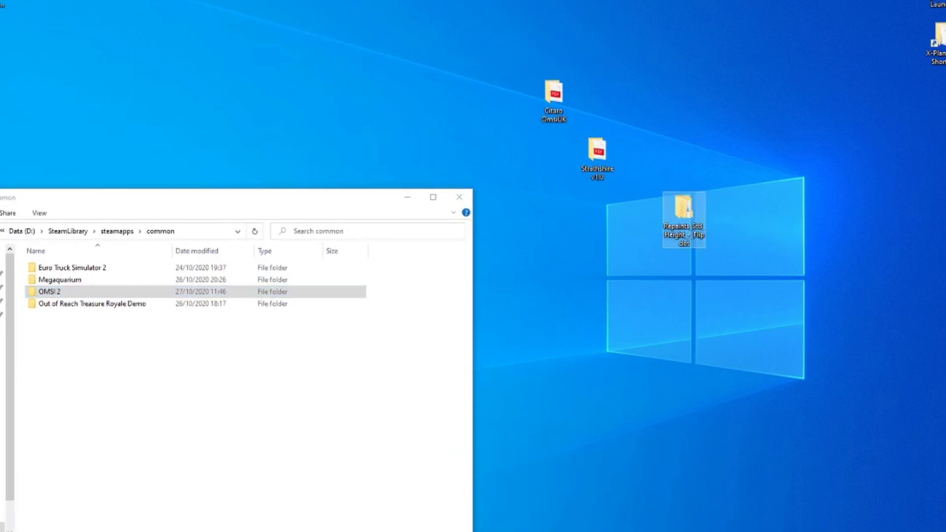
left_click_drag(338, 197, 338, 1)
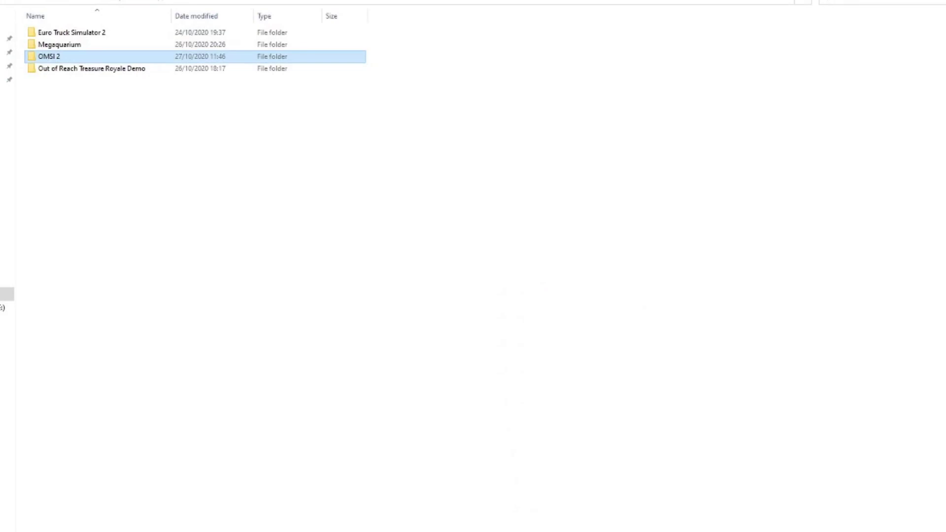
key("super+Down")
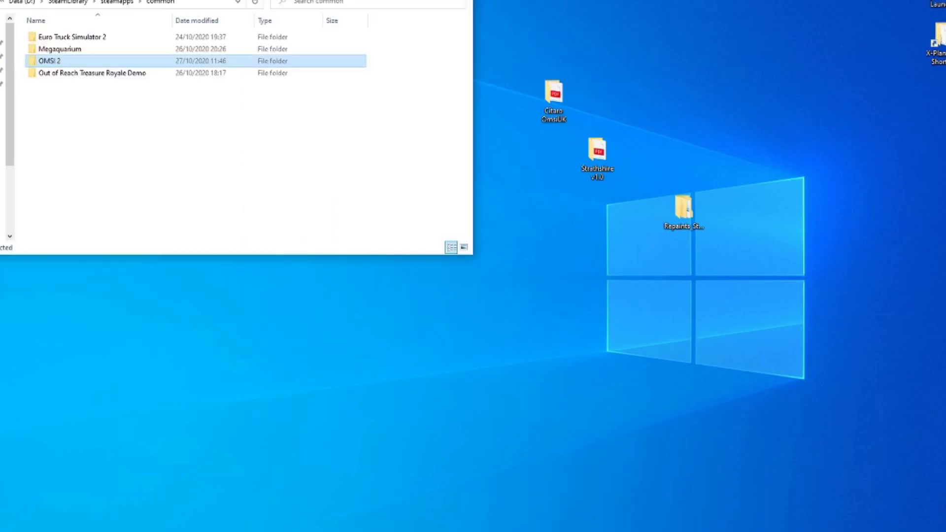
left_click_drag(154, 255, 124, 531)
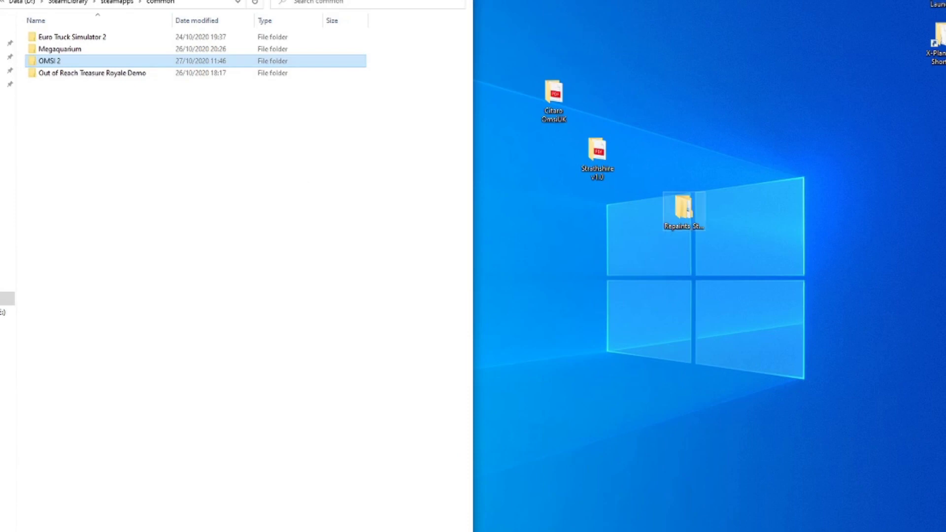
Step: Open Repaints_Std_Height_-_Flipdot and browse its Repaints (Std Height - Flipdot) Simply Connect files
double_click(684, 209)
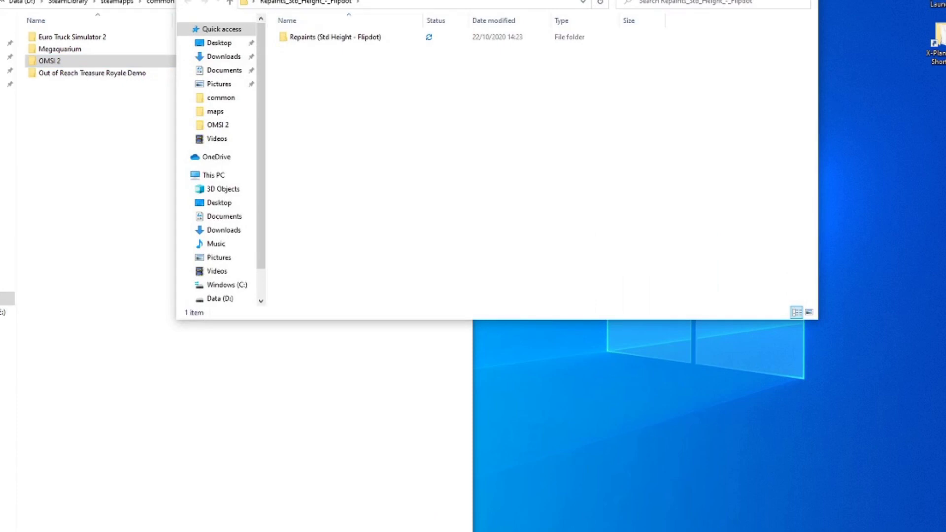
mouse_move(408, 0)
left_mouse_down()
mouse_move(608, 17)
mouse_move(596, 103)
mouse_move(556, 149)
left_mouse_up()
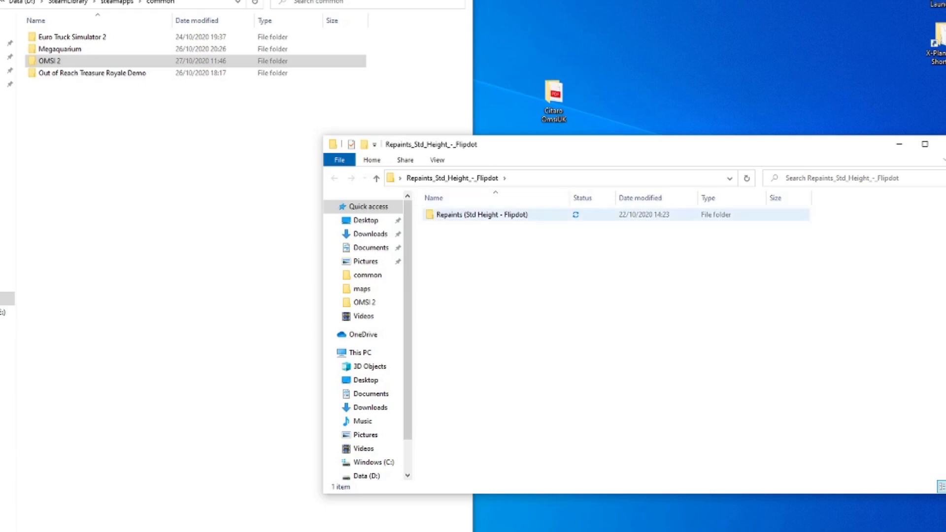
mouse_move(495, 216)
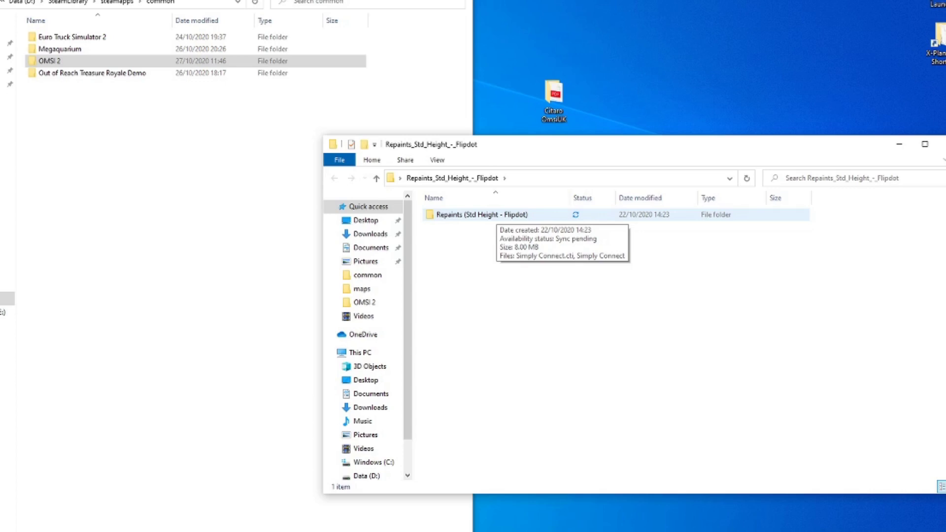
left_click(495, 216)
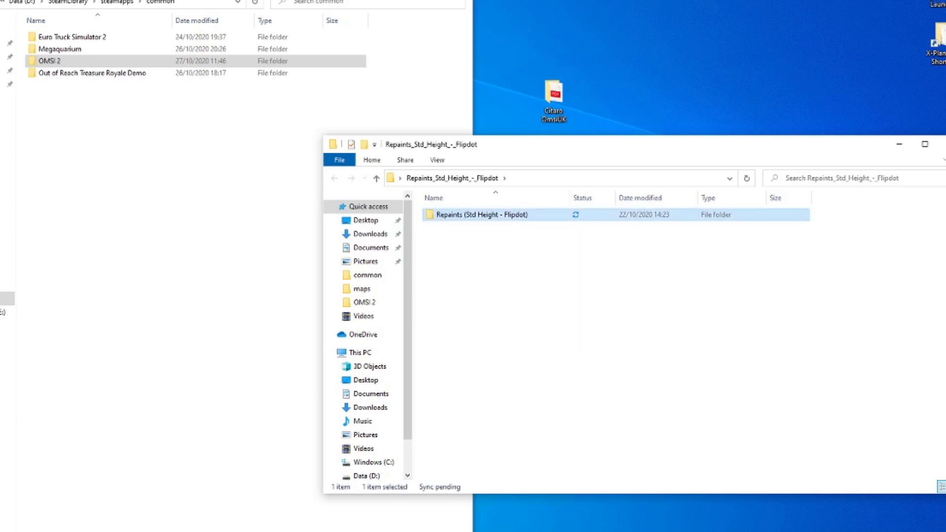
key("Return")
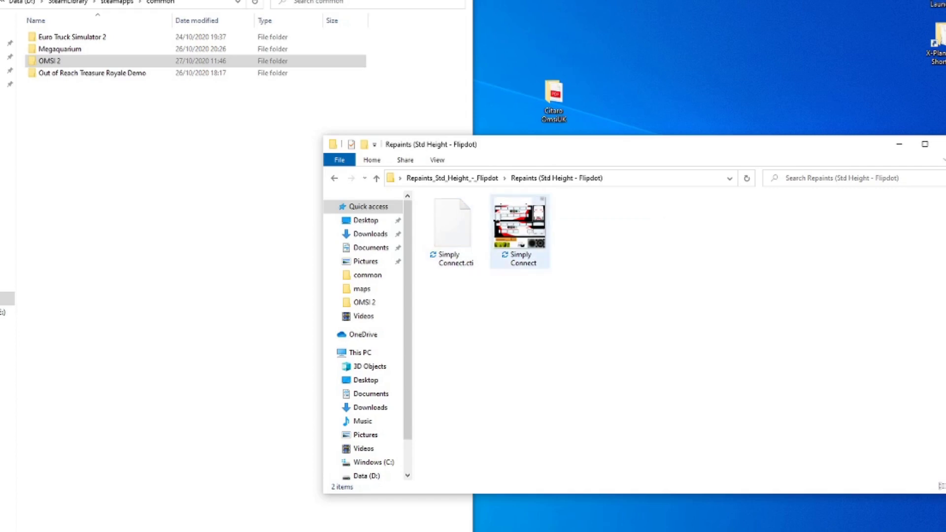
double_click(521, 230)
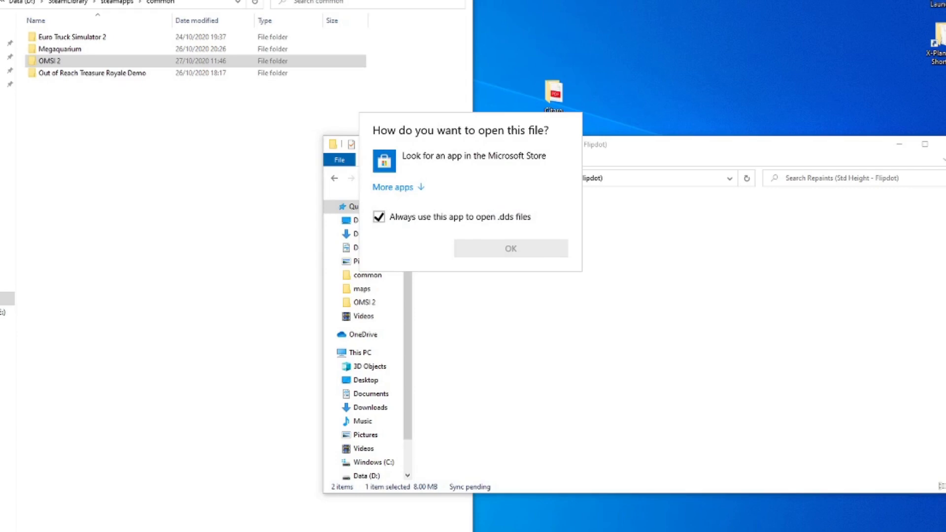
key("Escape")
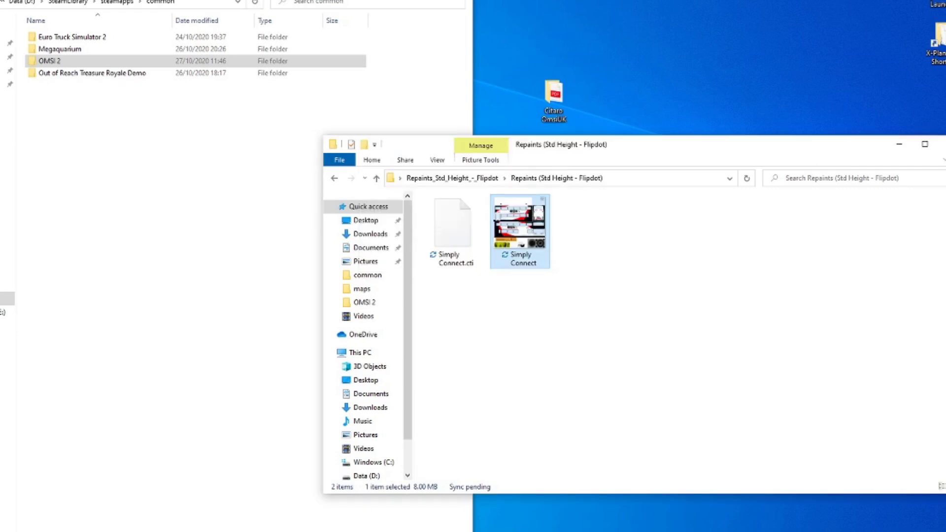
left_click(452, 178)
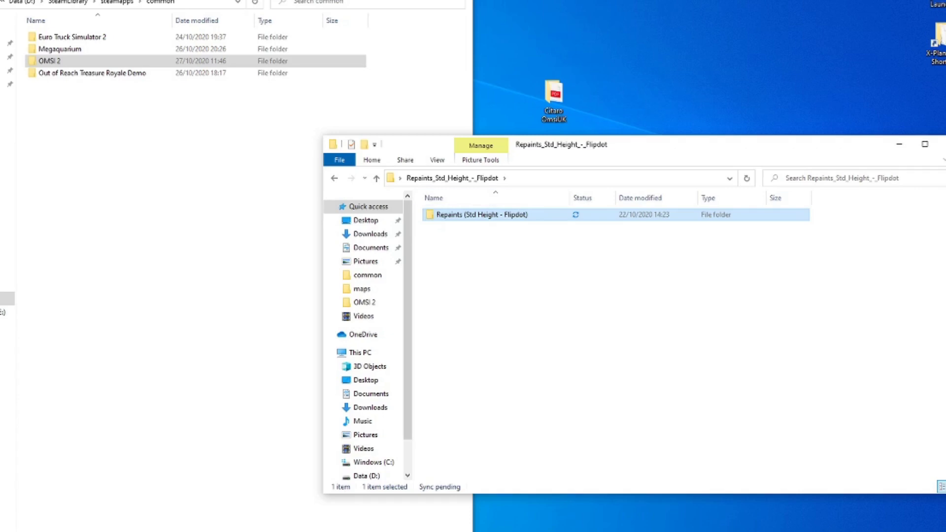
mouse_move(639, 148)
left_mouse_down()
mouse_move(739, 139)
mouse_move(777, 115)
left_mouse_up()
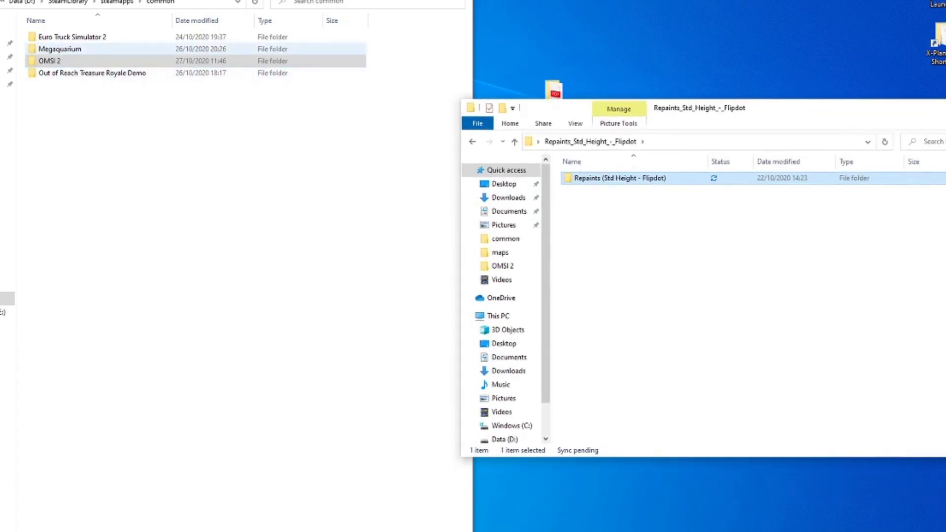
Step: Navigate to OMSI 2 > Vehicles > V3D - Digibus Phantom > Texture
double_click(49, 61)
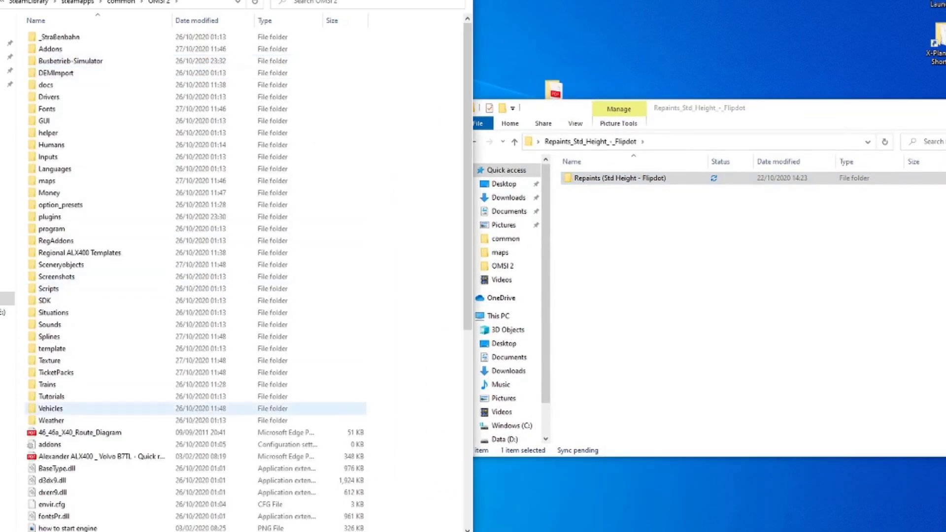
double_click(51, 408)
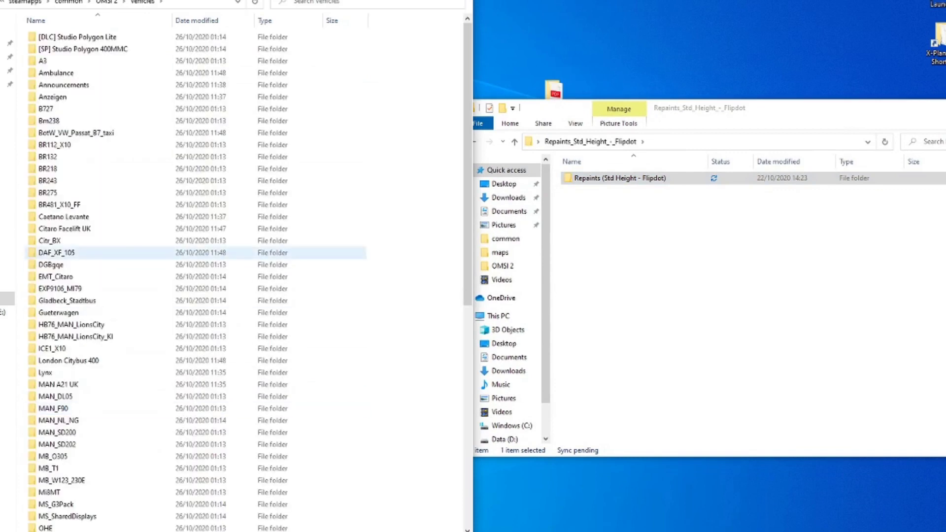
scroll(148, 206, "down", 11)
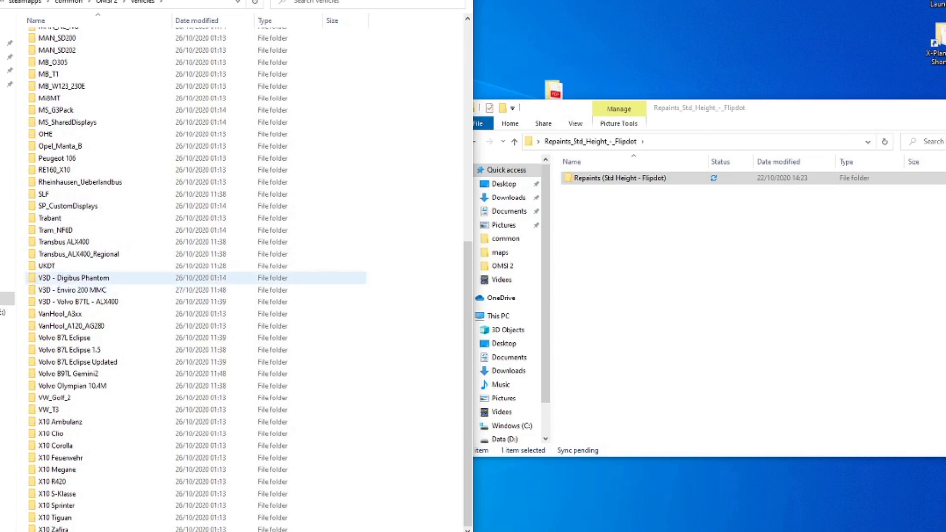
double_click(74, 279)
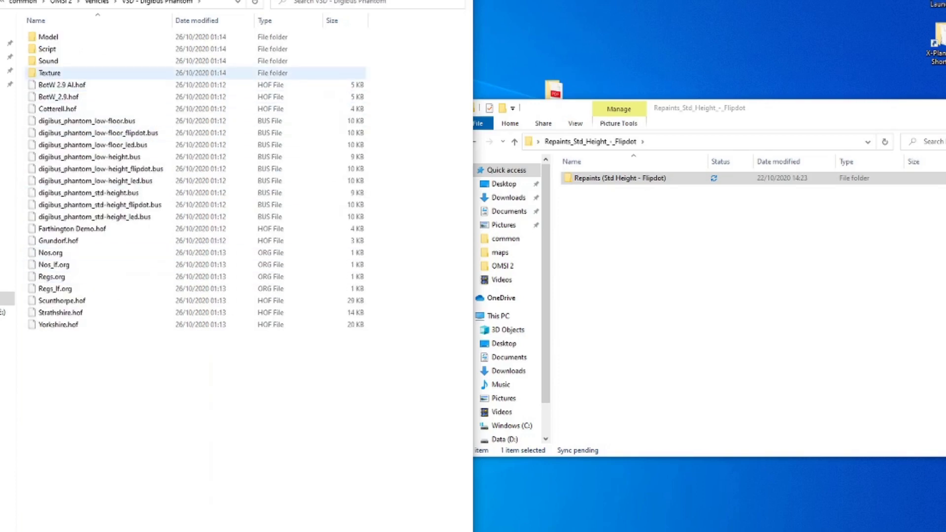
double_click(49, 73)
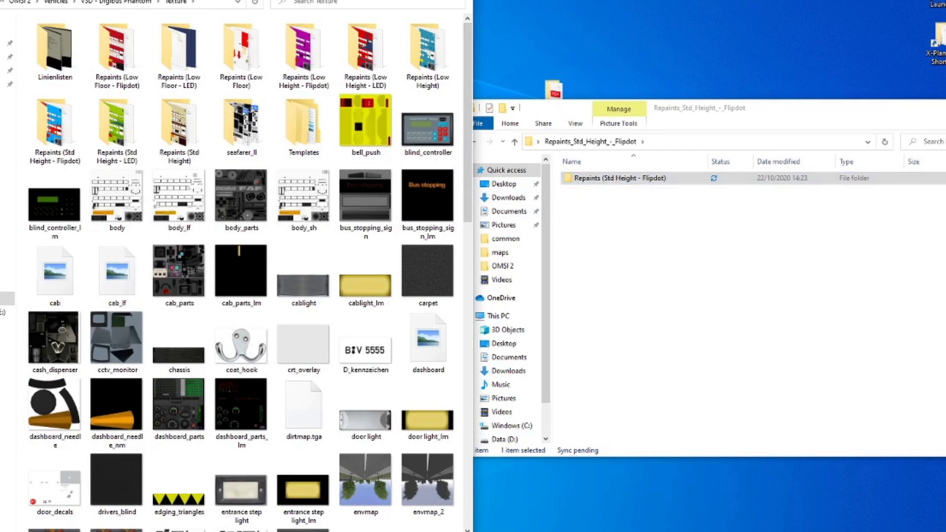
Step: Copy Simply Connect.cti and its texture into the game's Repaints (Std Height - Flipdot) folder
left_click(428, 126)
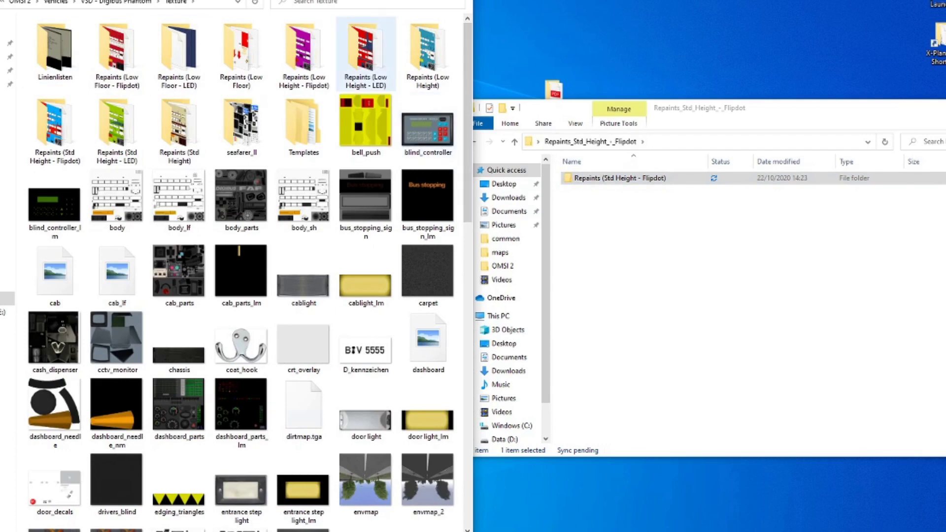
left_click(55, 129)
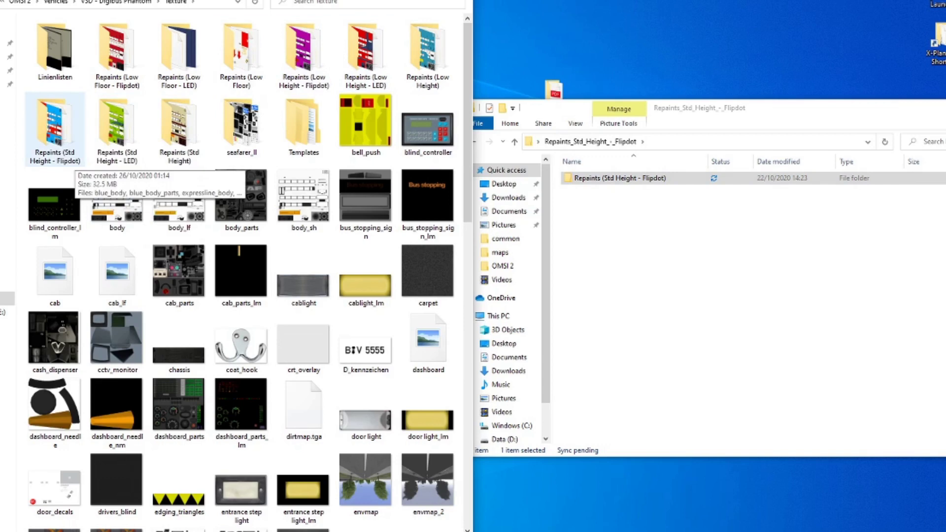
double_click(69, 156)
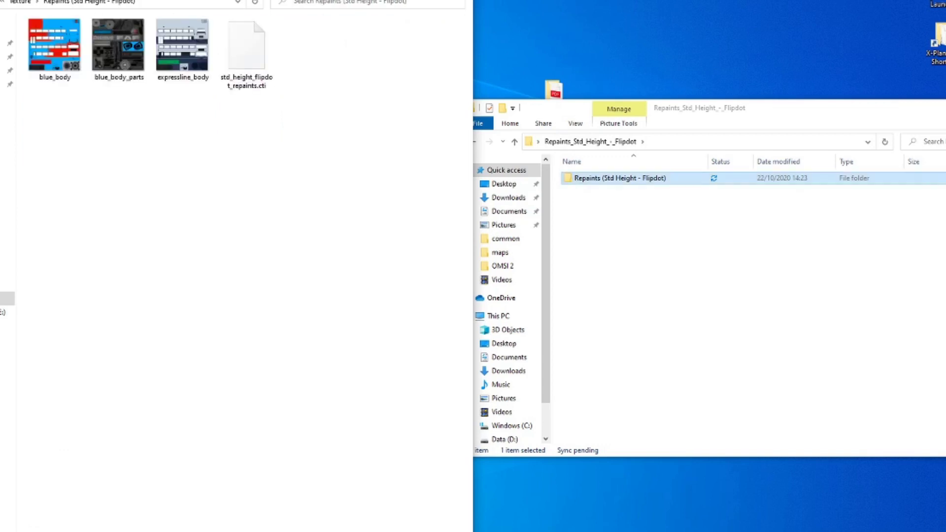
double_click(619, 178)
left_click_drag(760, 238, 555, 158)
mouse_move(586, 197)
left_mouse_down()
mouse_move(197, 308)
mouse_move(151, 227)
left_mouse_up()
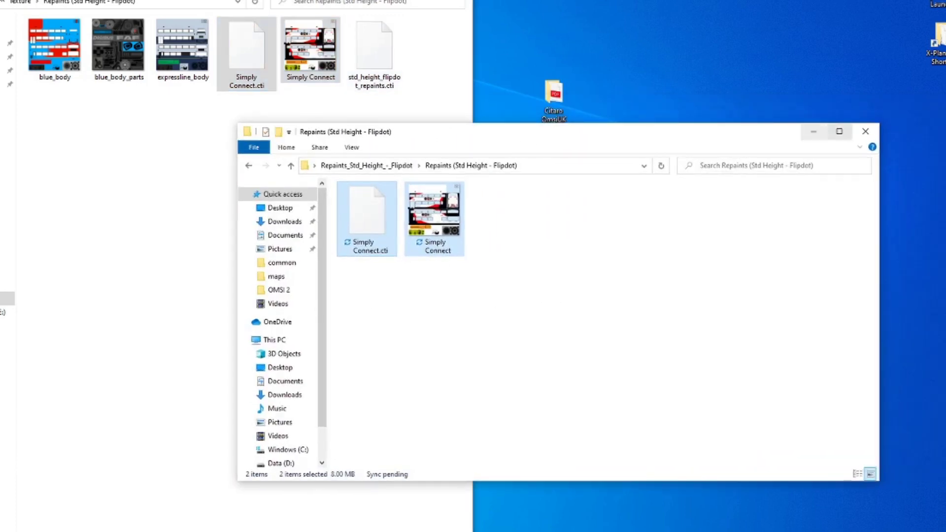
left_click(815, 130)
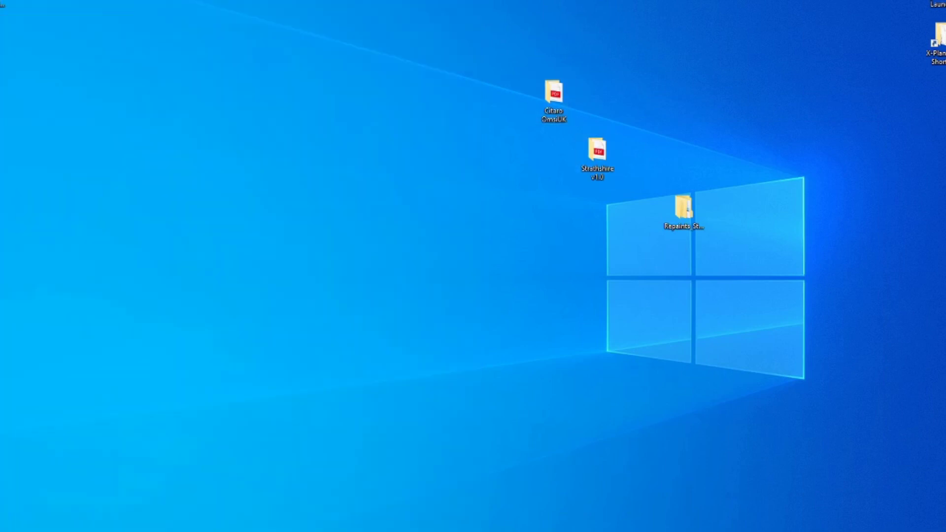
Step: Select the three downloaded desktop items and bring up their context menu
mouse_move(766, 340)
left_mouse_down()
mouse_move(631, 172)
mouse_move(512, 75)
left_mouse_up()
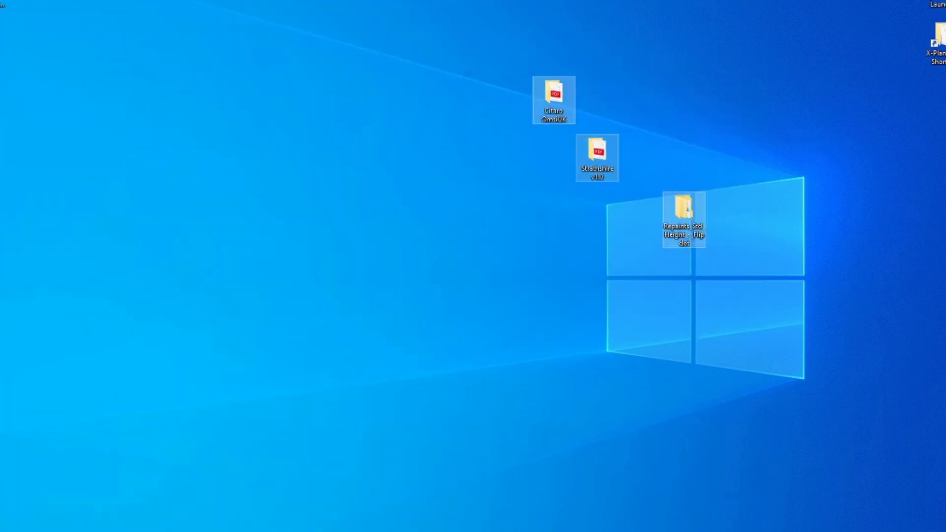
right_click(597, 141)
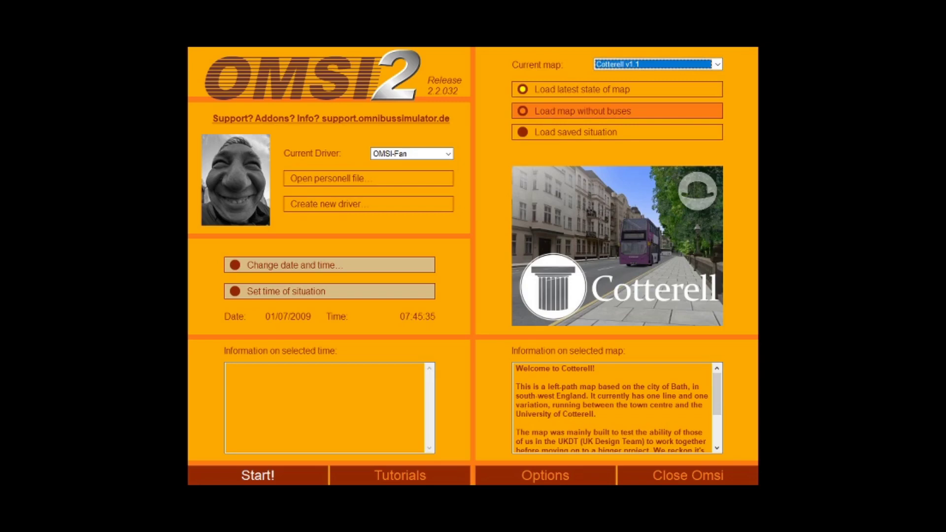
Step: Start OMSI 2 on the Strathshire map with 'Load map without buses' selected
left_click(581, 111)
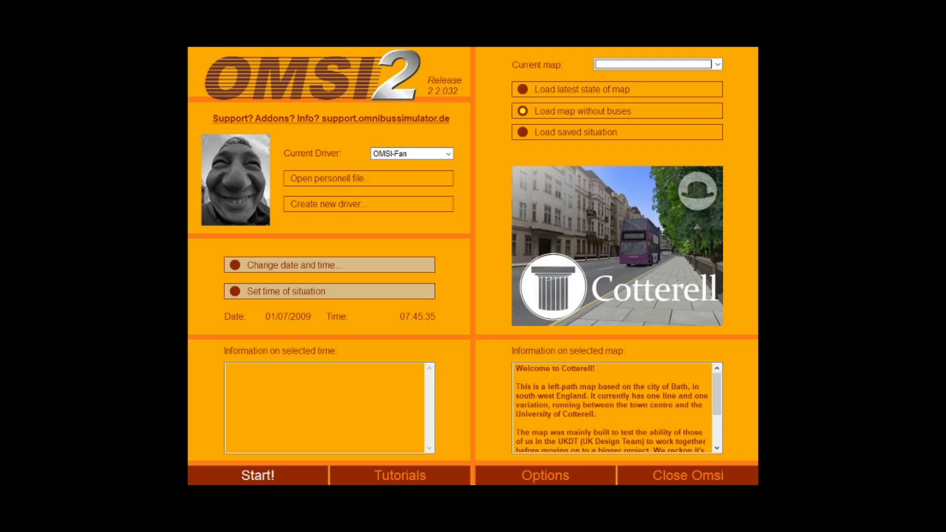
left_click(718, 64)
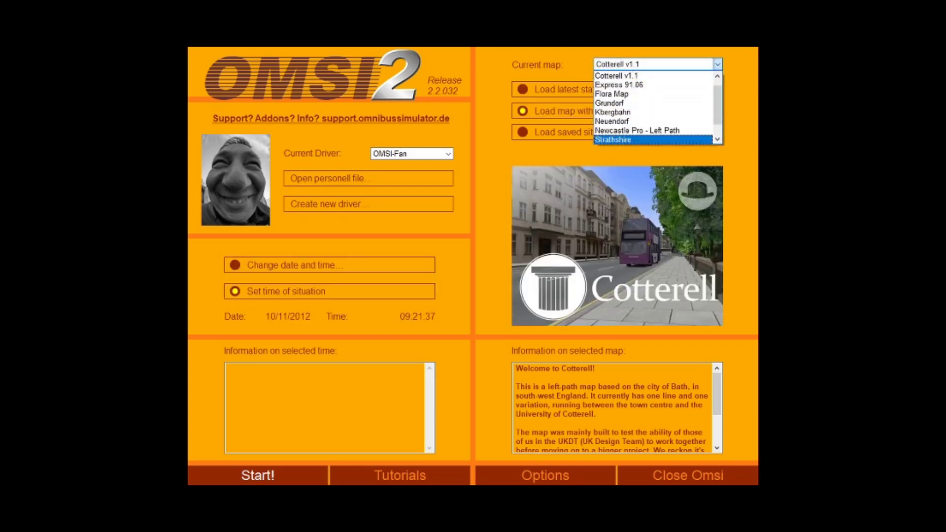
left_click(613, 139)
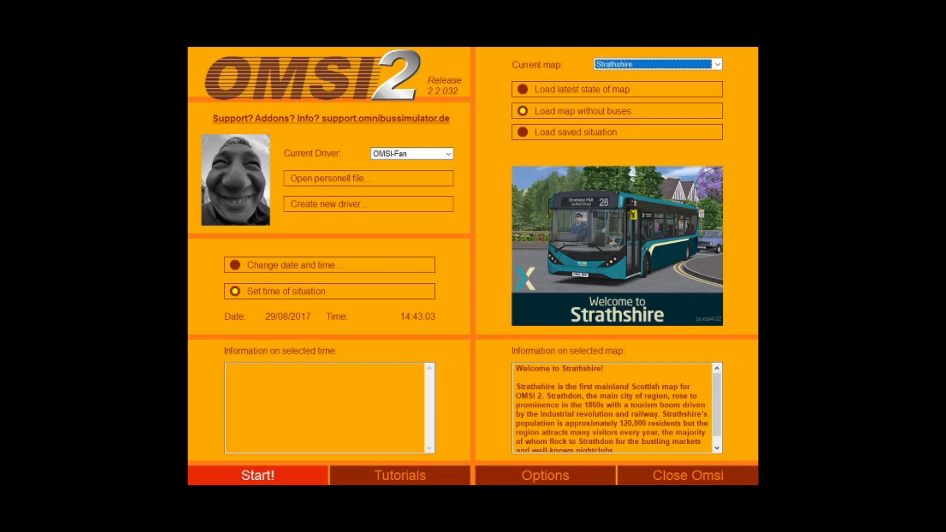
left_click(258, 475)
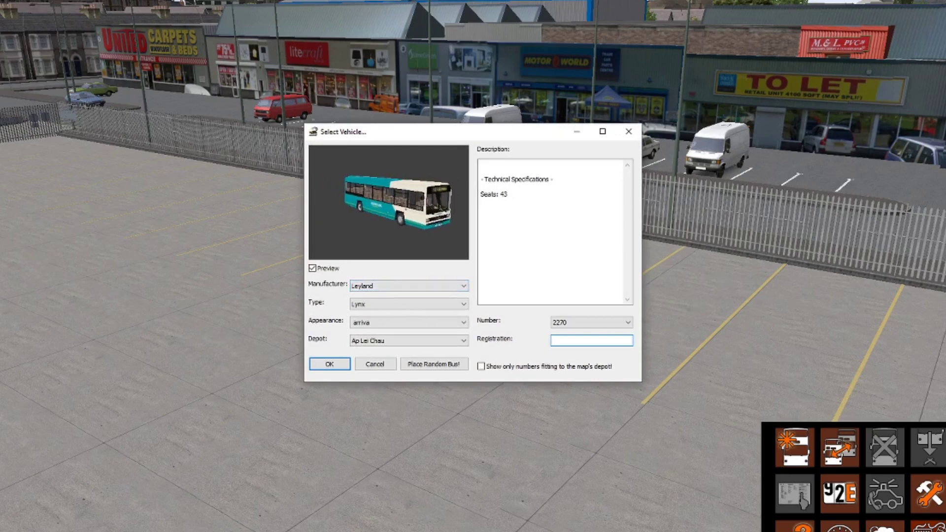
Step: Select the [V3D] Digibus Phantom, standard height with flip-dot, in Simply Connect livery
key("alt+Down")
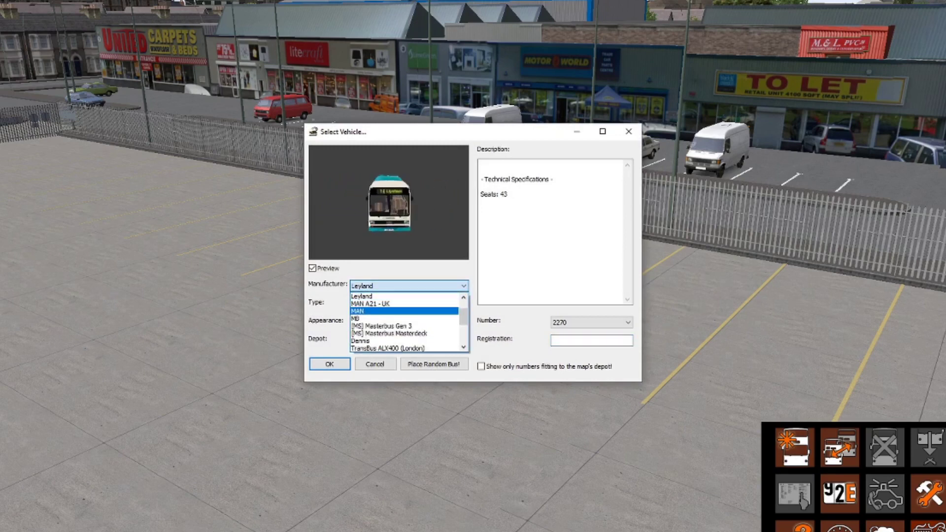
scroll(407, 323, "down", 2)
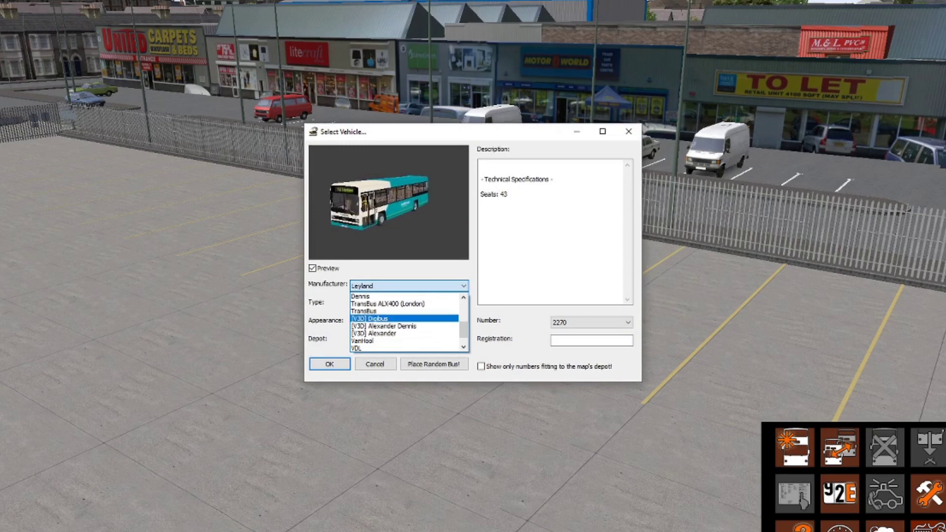
left_click(370, 328)
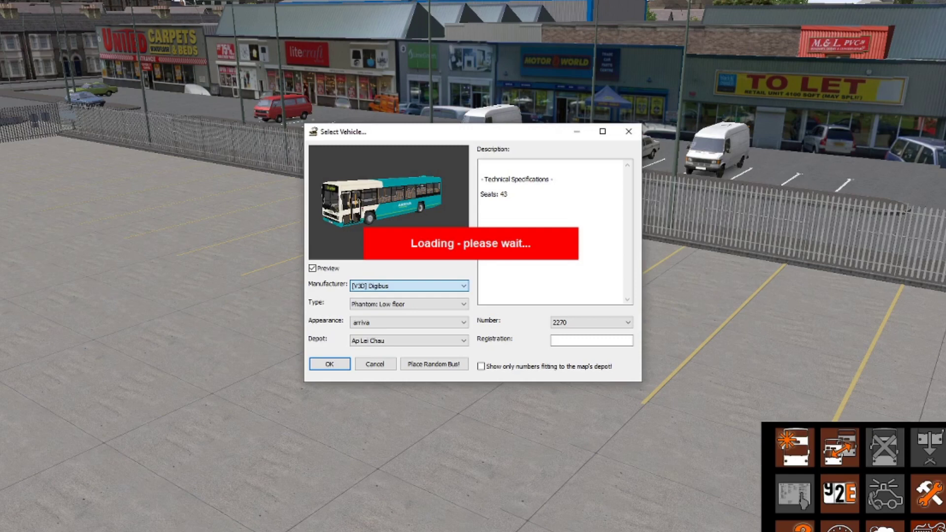
left_click(409, 304)
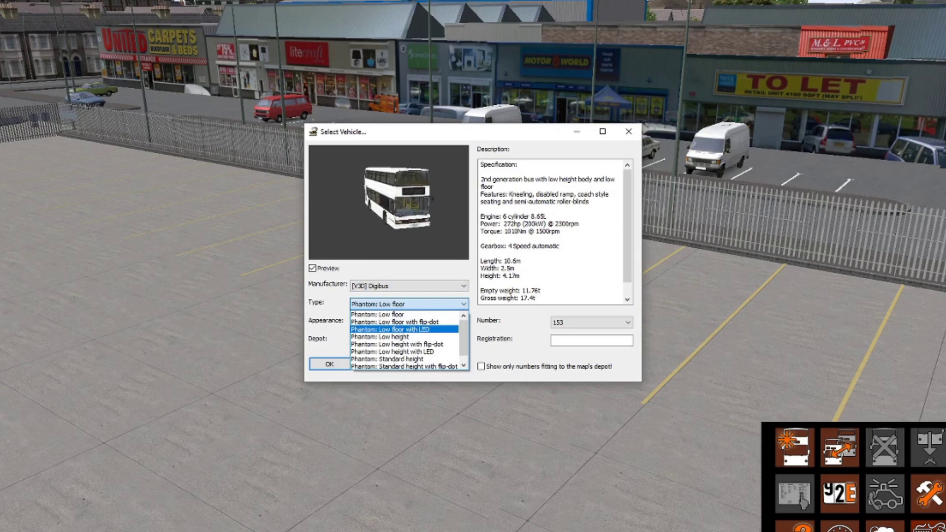
left_click(404, 367)
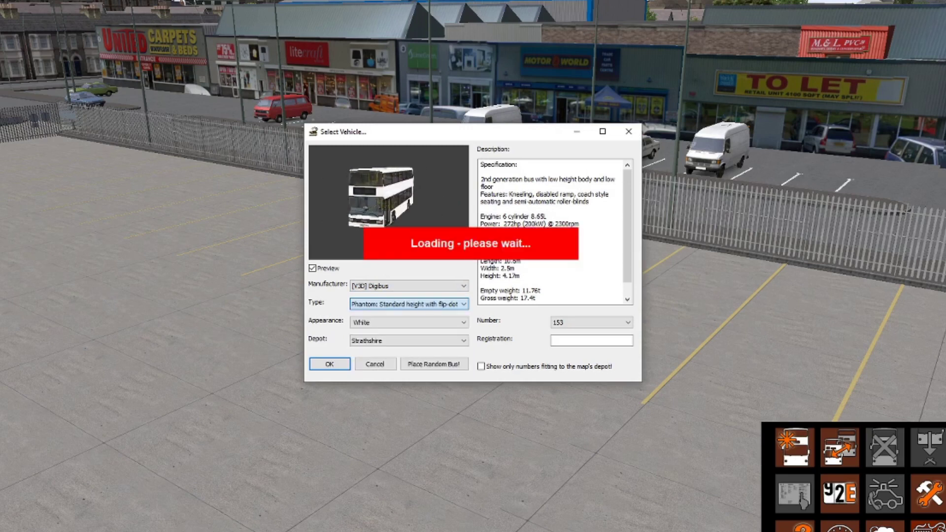
left_click(409, 322)
left_click(372, 347)
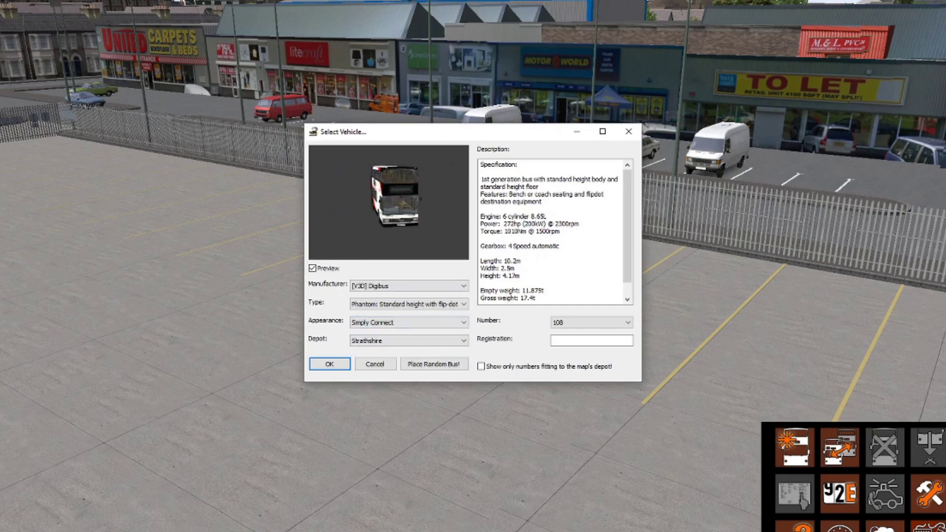
Step: Place the bus at Strathdon Bus Depot and confirm
key("Return")
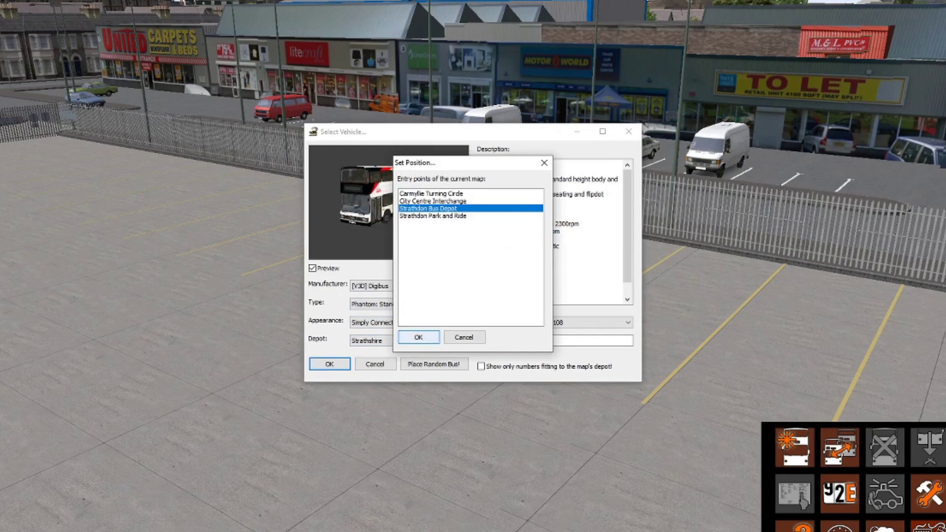
key("Escape")
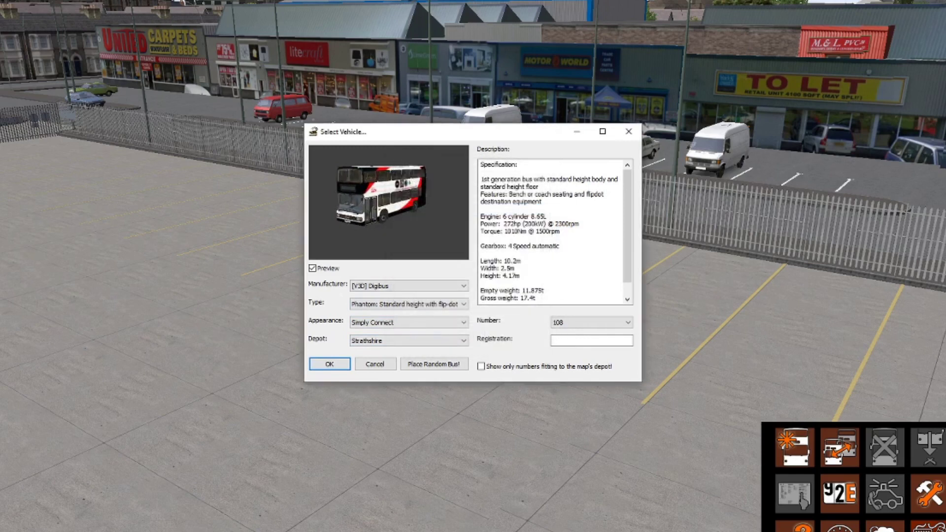
key("Return")
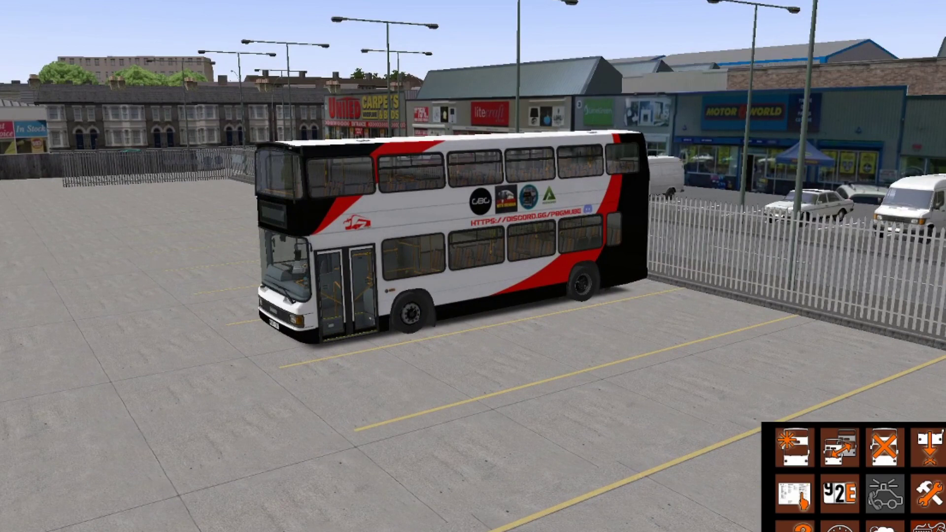
scroll(473, 267, "up", 5)
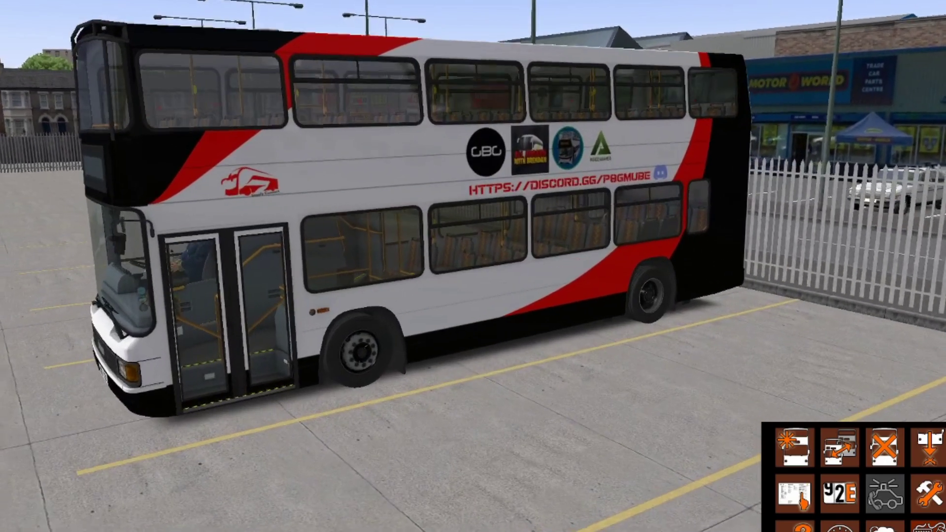
scroll(473, 266, "up", 3)
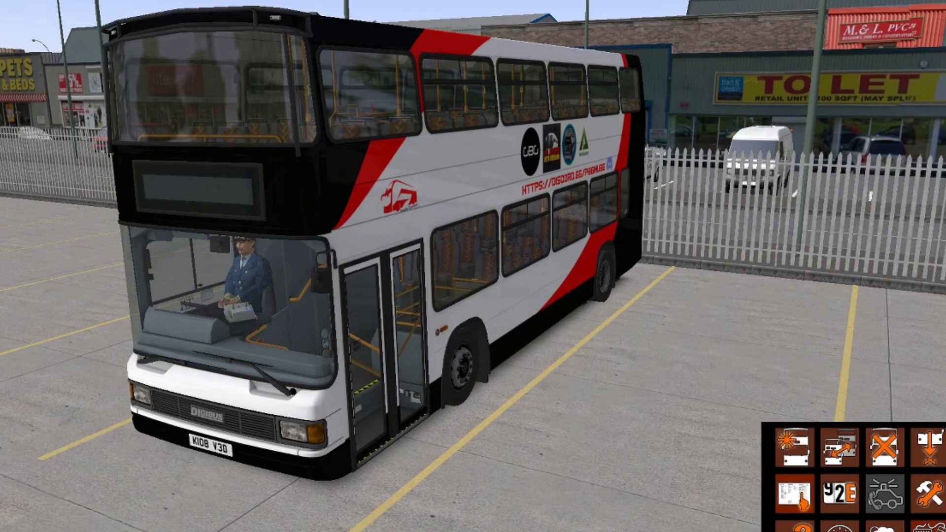
Step: Assign the bus to line 25, tour M-F 1, accepting withdrawal of the displaced AI bus
key("ctrl+y")
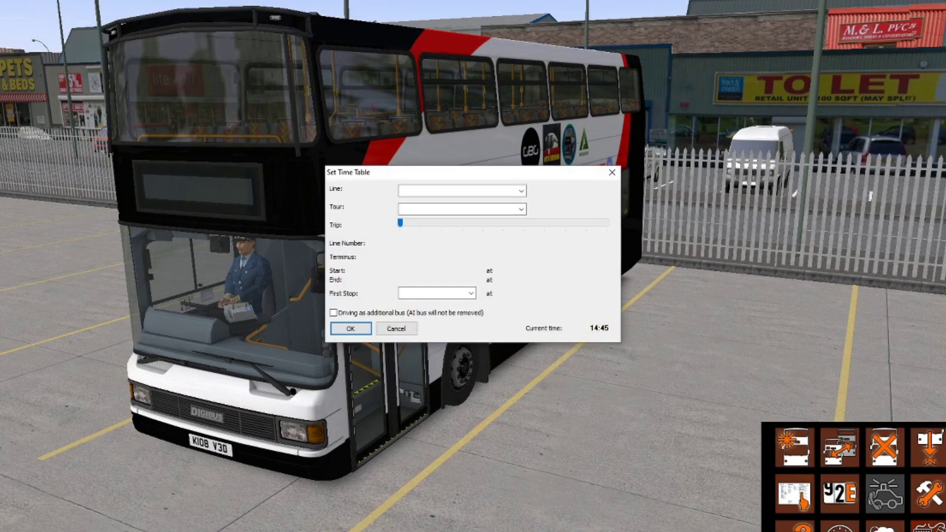
left_click(521, 190)
left_click(403, 201)
left_click(521, 209)
left_click(407, 220)
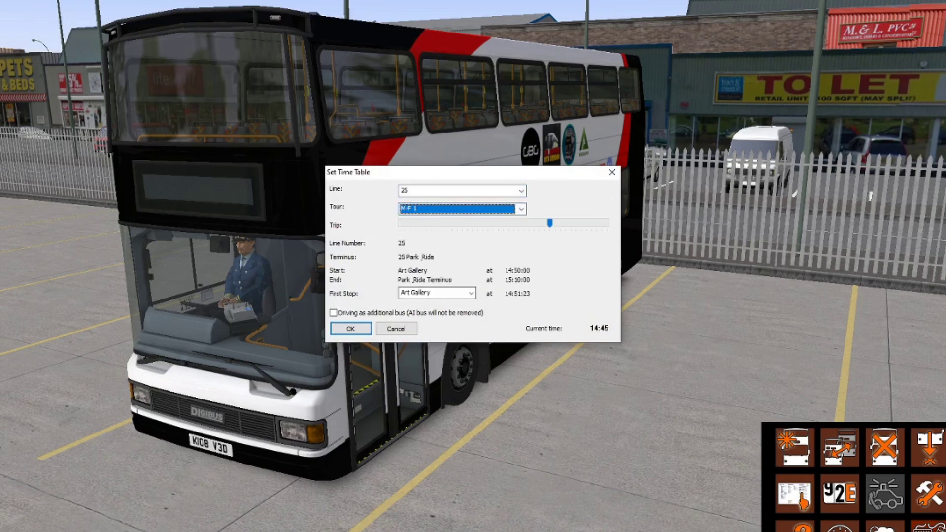
left_click(350, 328)
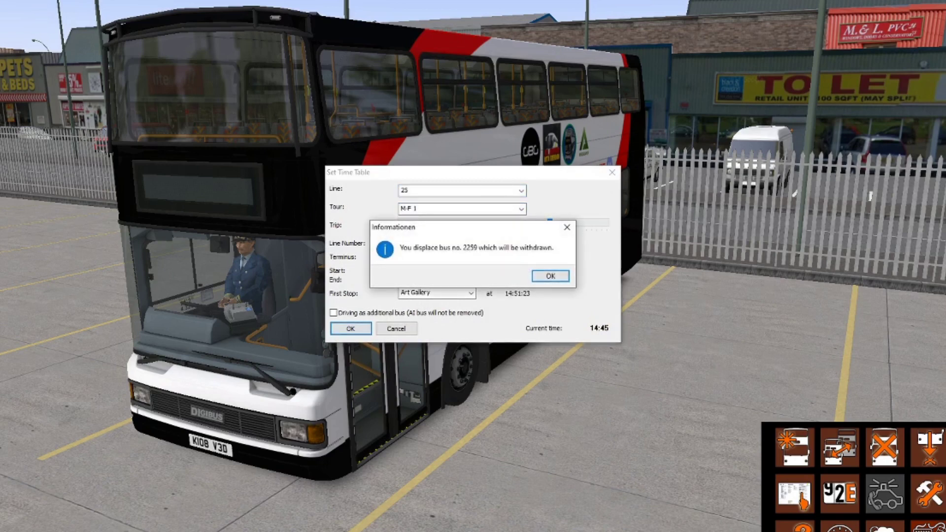
left_click(550, 276)
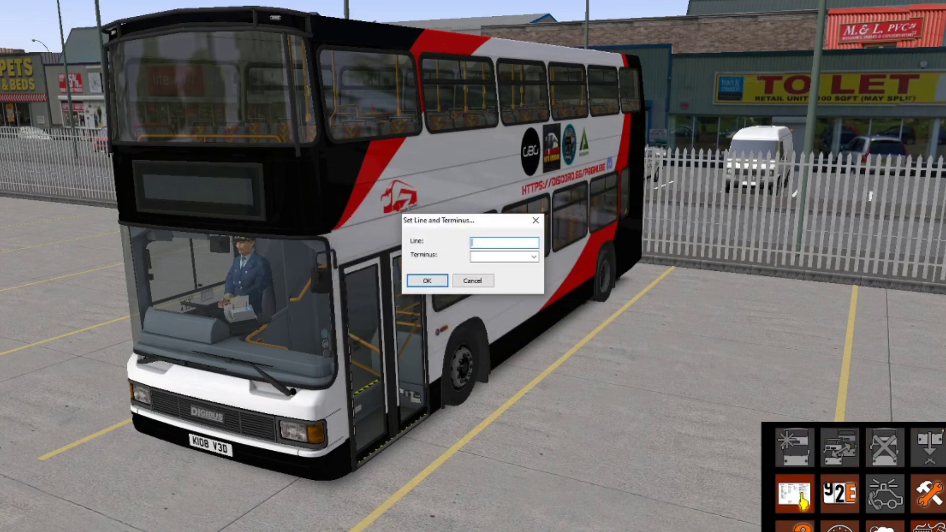
Step: Set line 25 with destination Strathdon P&R via Robertson Road
type("25")
left_click(500, 257)
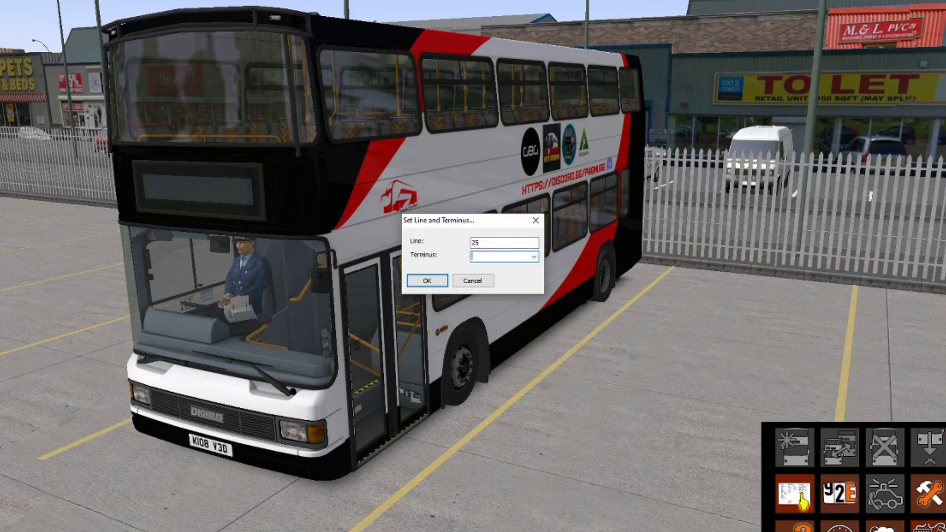
left_click(534, 256)
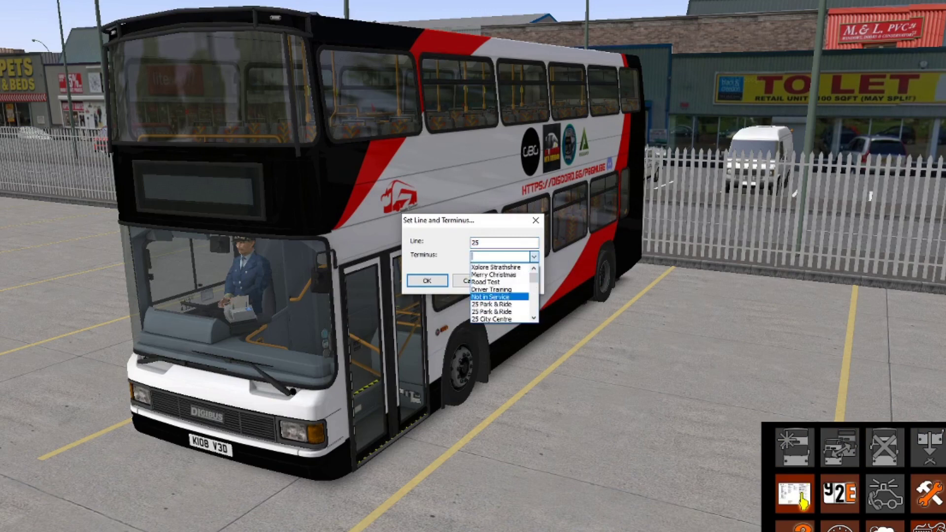
key("Down")
key("Return")
key("Return")
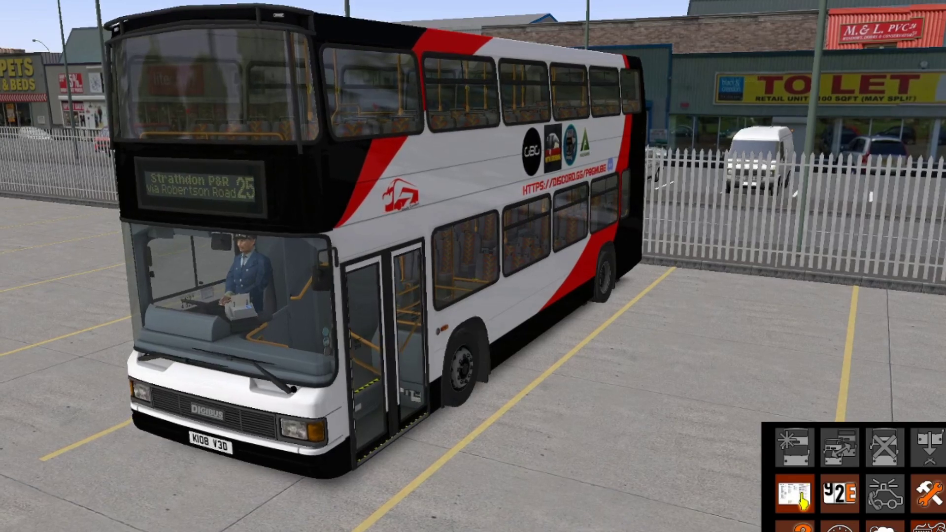
key("Right")
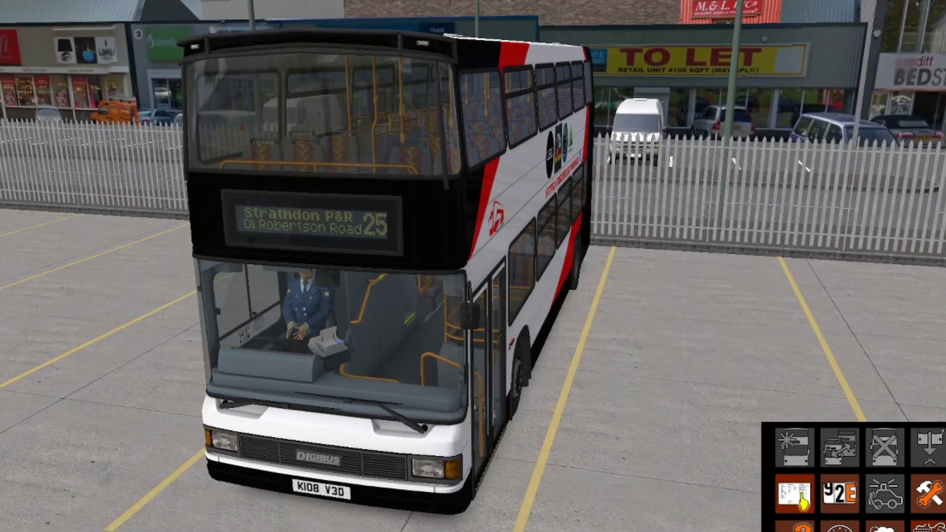